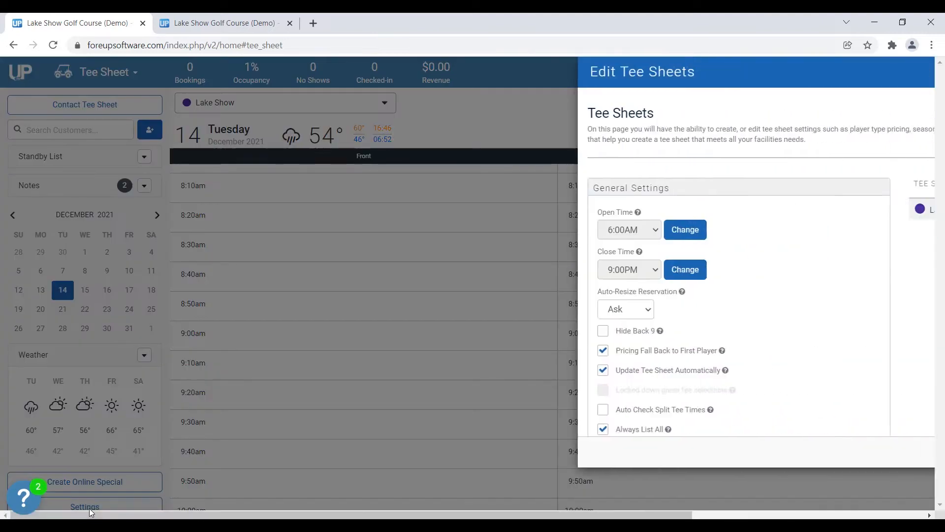
Open Lake Show's Online Year Setup, then switch to the booking site's reservation group page.
{"action": "left_click", "coordinate": [902, 210]}
{"action": "left_click", "coordinate": [843, 226]}
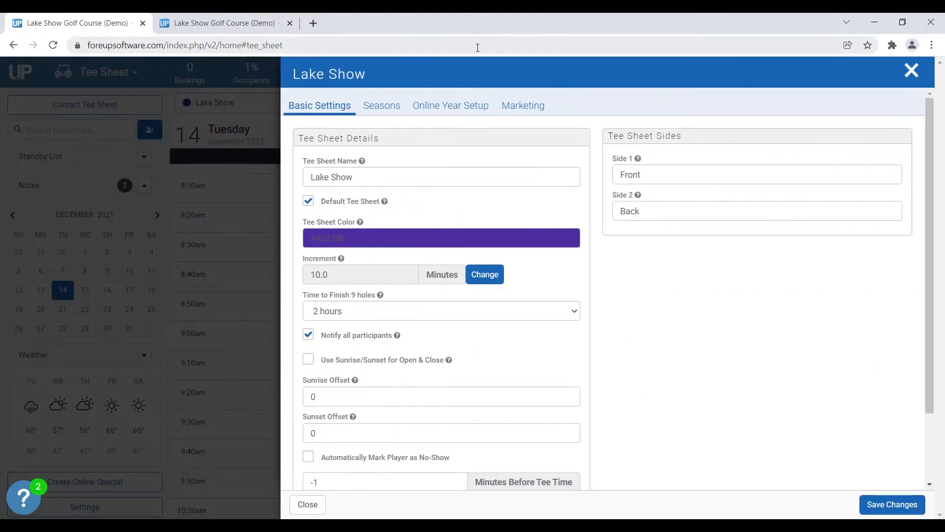
{"action": "left_click", "coordinate": [447, 109]}
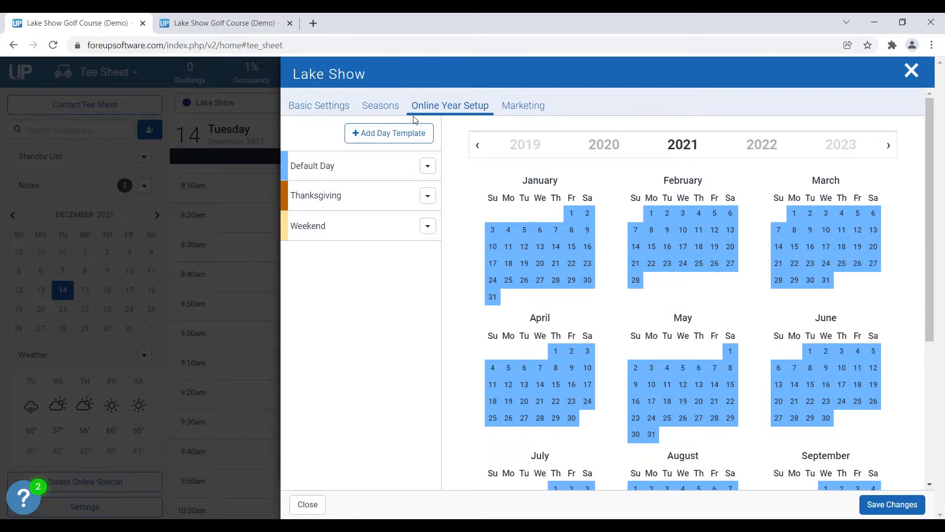
{"action": "left_click", "coordinate": [241, 28]}
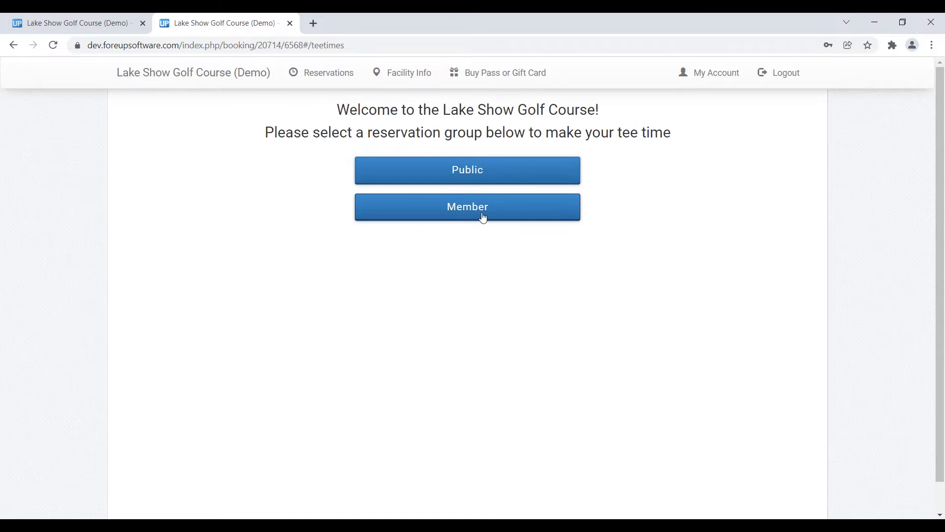
View Public tee times for December 16, then return to Lake Show's settings tab.
{"action": "left_click", "coordinate": [443, 178]}
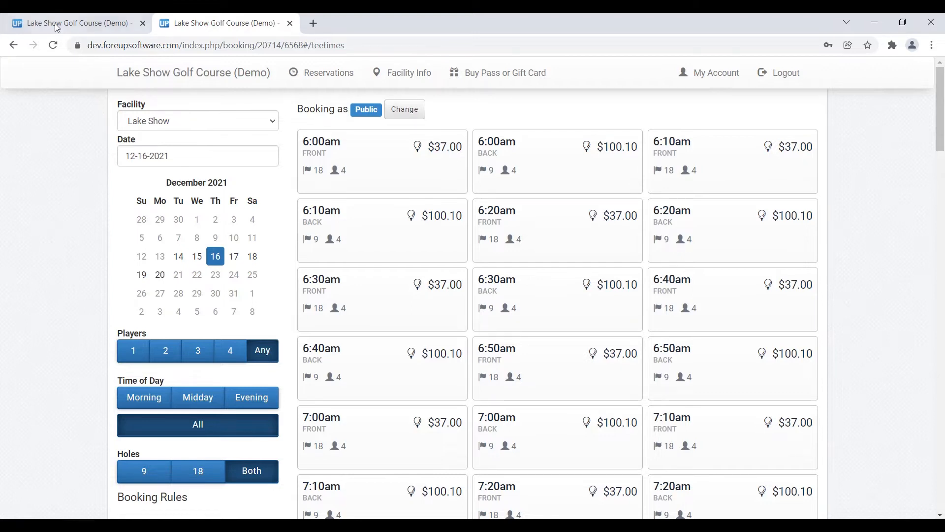
{"action": "left_click", "coordinate": [75, 24]}
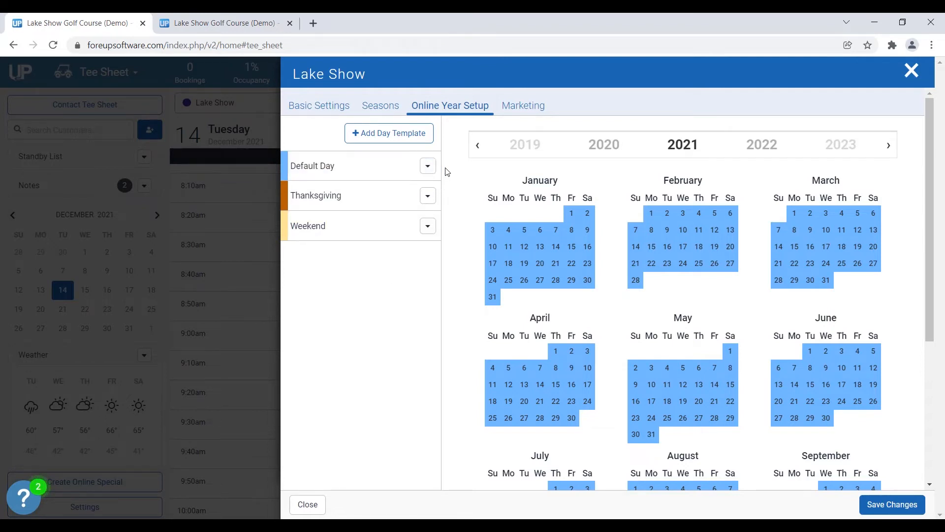
Add a Public timeframe to the Default Day template with Front online booking turned off.
{"action": "left_click", "coordinate": [428, 166]}
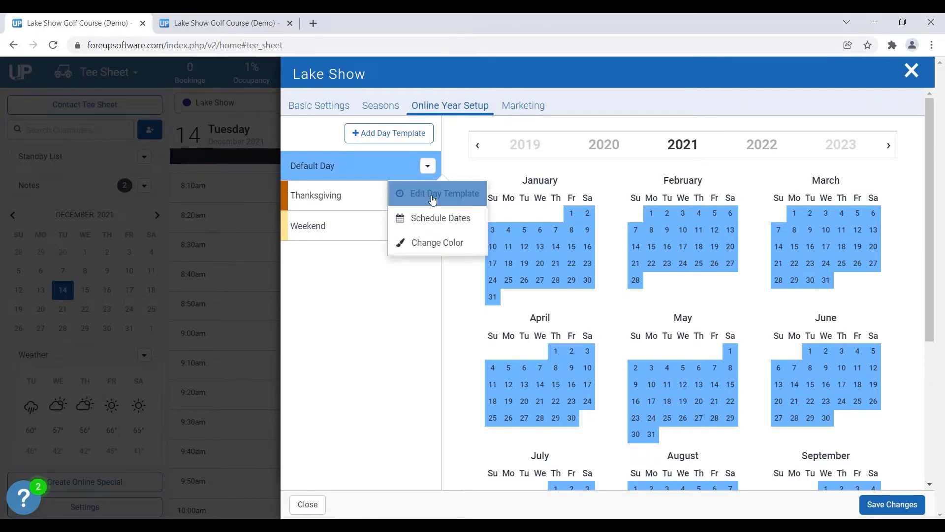
{"action": "left_click", "coordinate": [433, 195]}
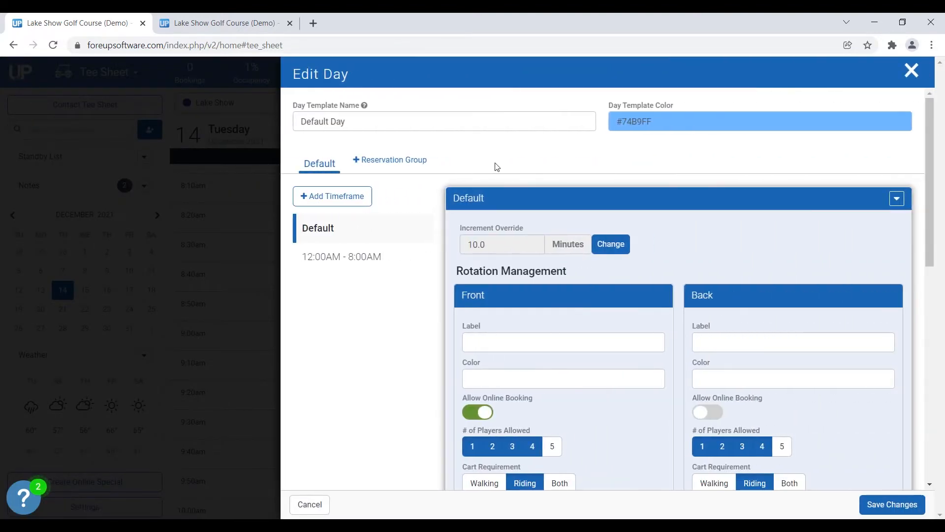
{"action": "left_click", "coordinate": [382, 166]}
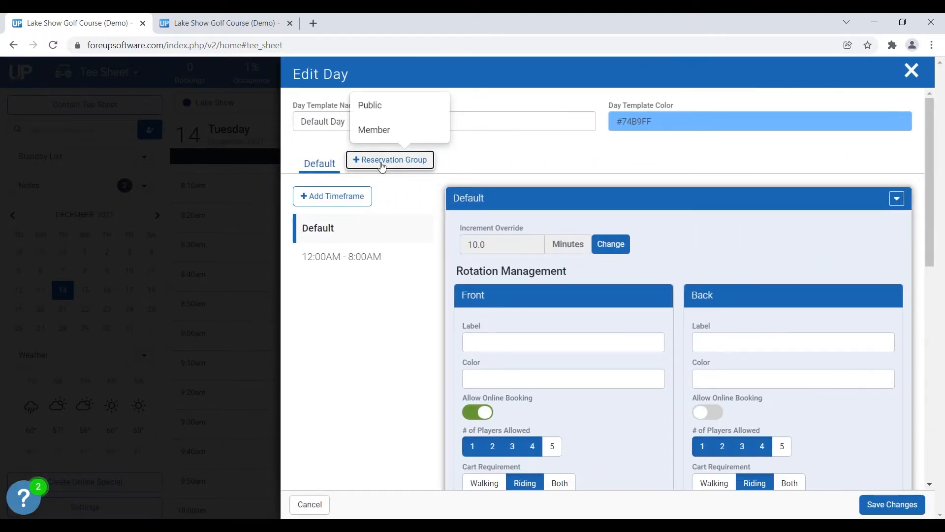
{"action": "left_click", "coordinate": [386, 110]}
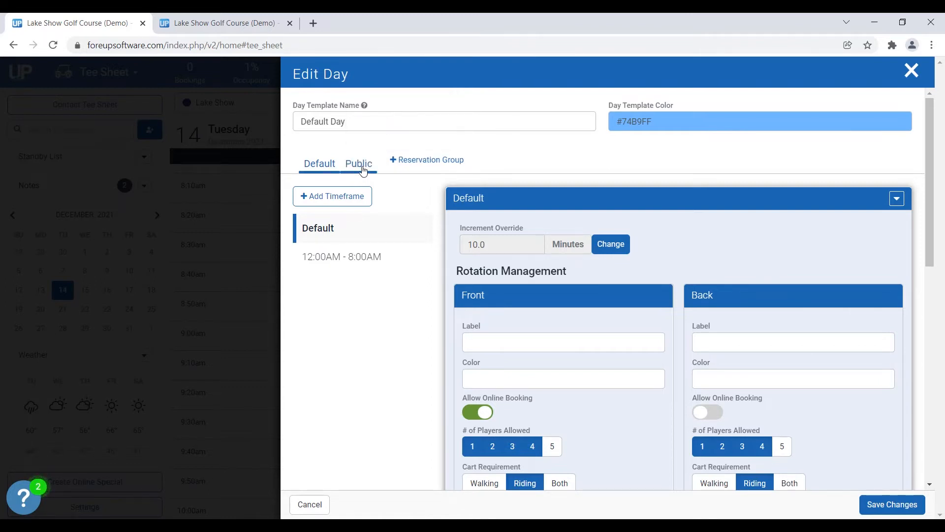
{"action": "left_click", "coordinate": [362, 168]}
{"action": "left_click", "coordinate": [348, 200]}
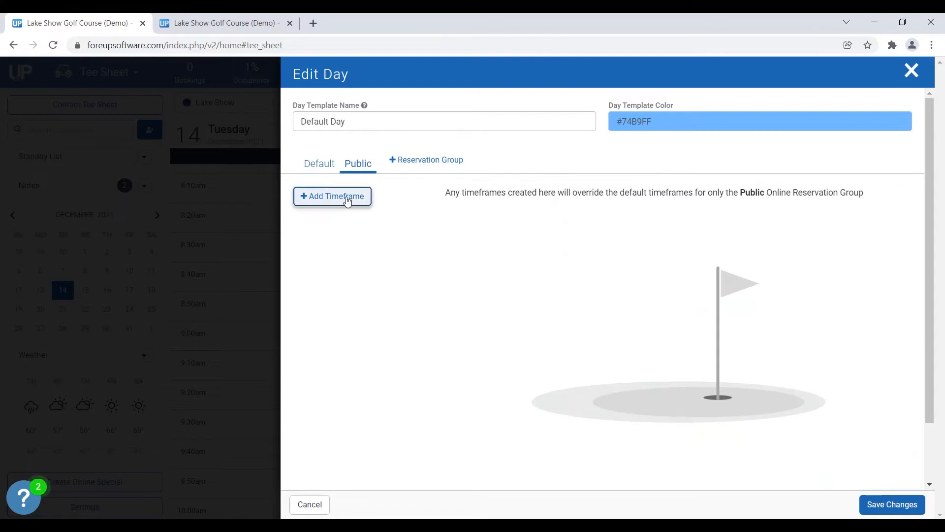
{"action": "scroll", "coordinate": [664, 245], "scroll_direction": "down", "scroll_amount": 2}
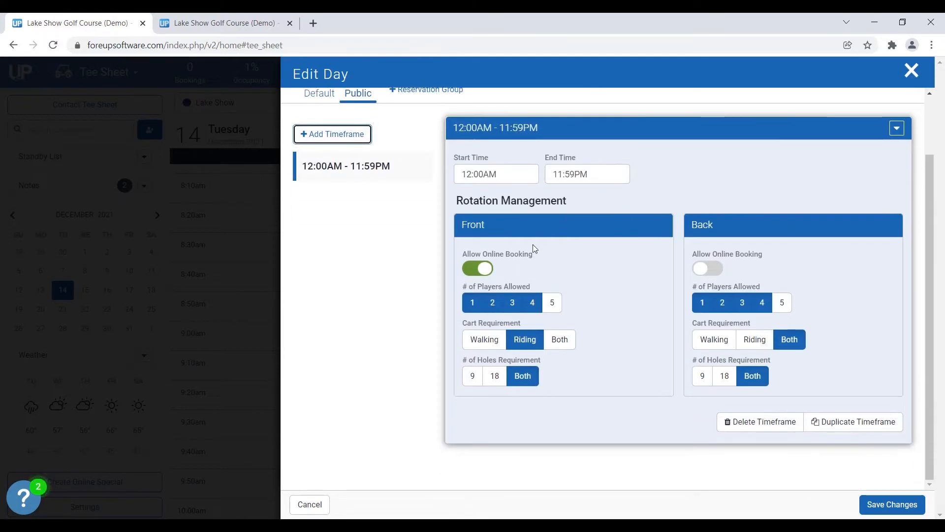
{"action": "left_click", "coordinate": [477, 270]}
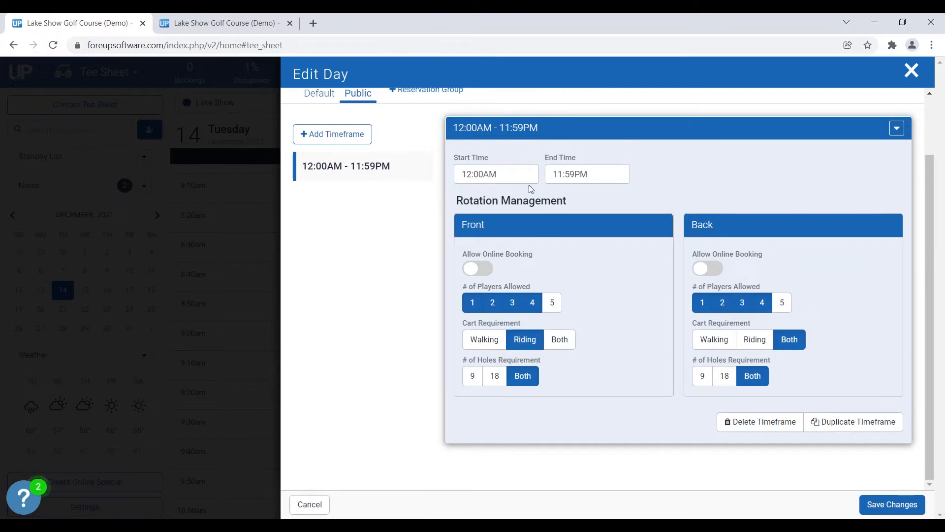
Set the timeframe's end time to 8:00AM and save the Default Day template.
{"action": "left_click", "coordinate": [561, 174]}
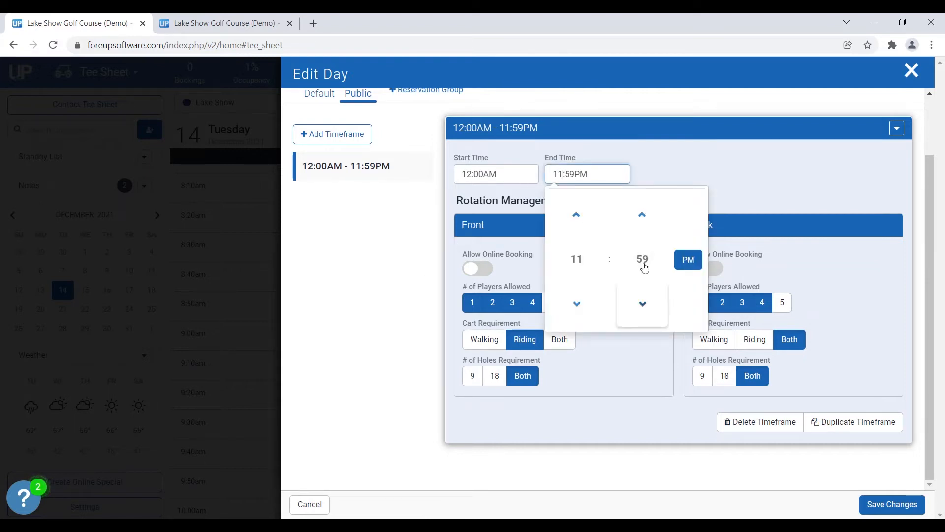
{"action": "left_click", "coordinate": [572, 260]}
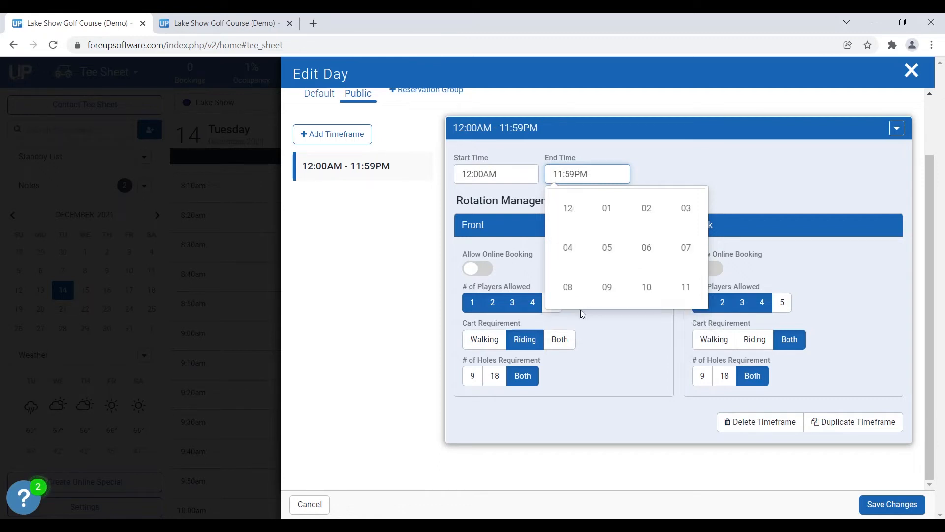
{"action": "left_click", "coordinate": [566, 287]}
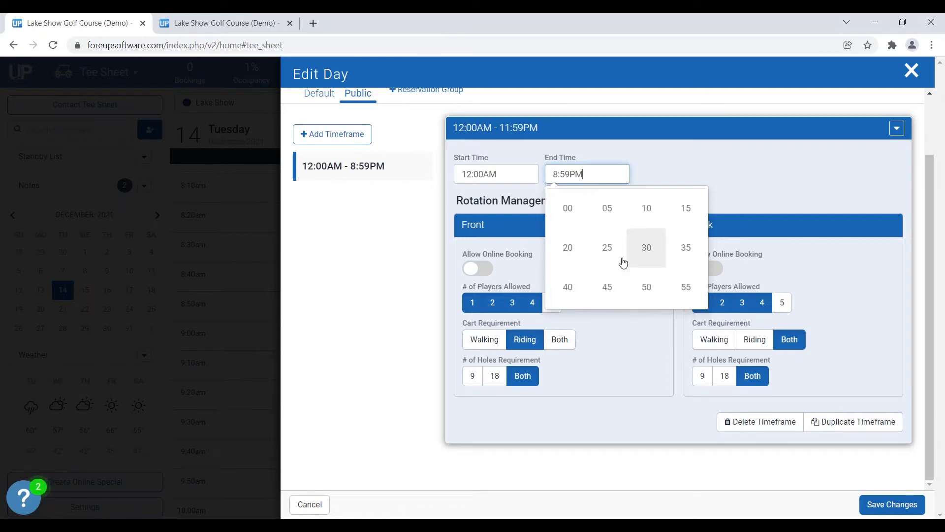
{"action": "left_click", "coordinate": [638, 261]}
{"action": "left_click", "coordinate": [576, 226]}
{"action": "left_click", "coordinate": [688, 259]}
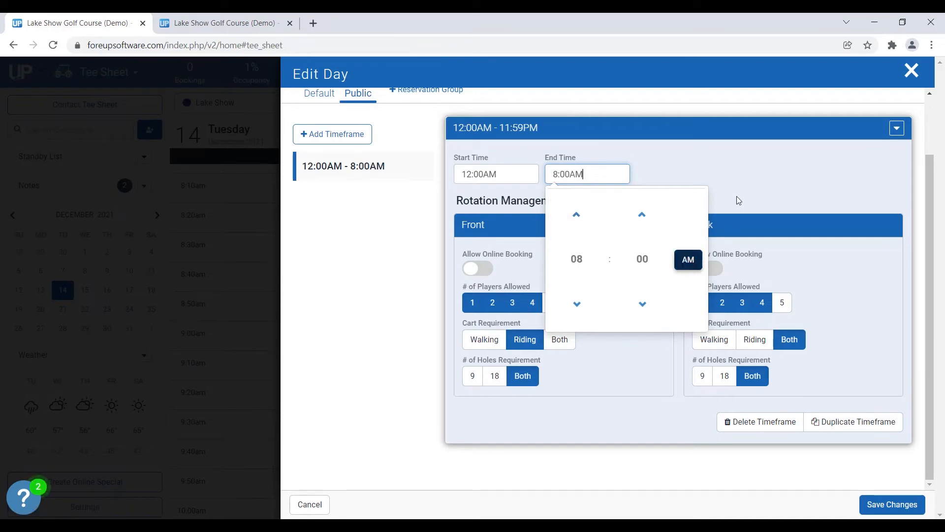
{"action": "left_click", "coordinate": [745, 186]}
{"action": "left_click", "coordinate": [880, 507]}
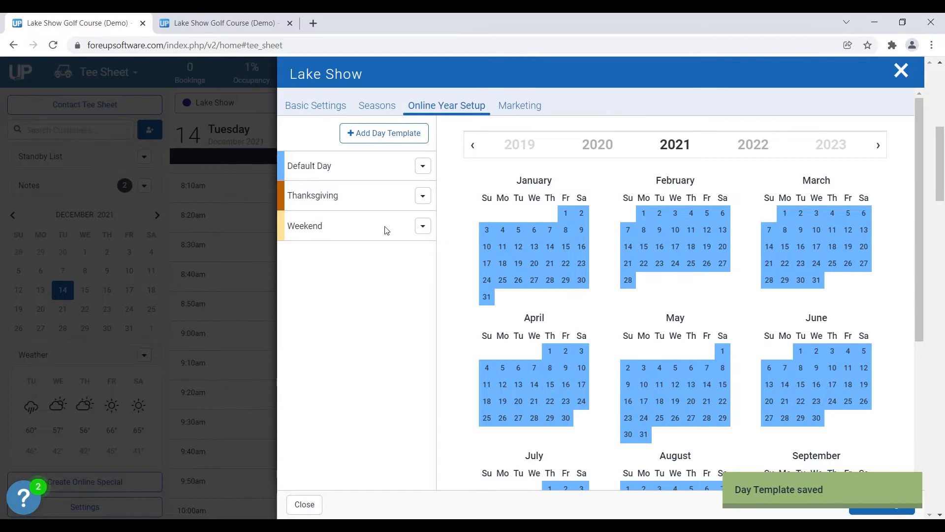
Add a Public timeframe to the Weekend template with Front online booking turned off.
{"action": "left_click", "coordinate": [423, 227]}
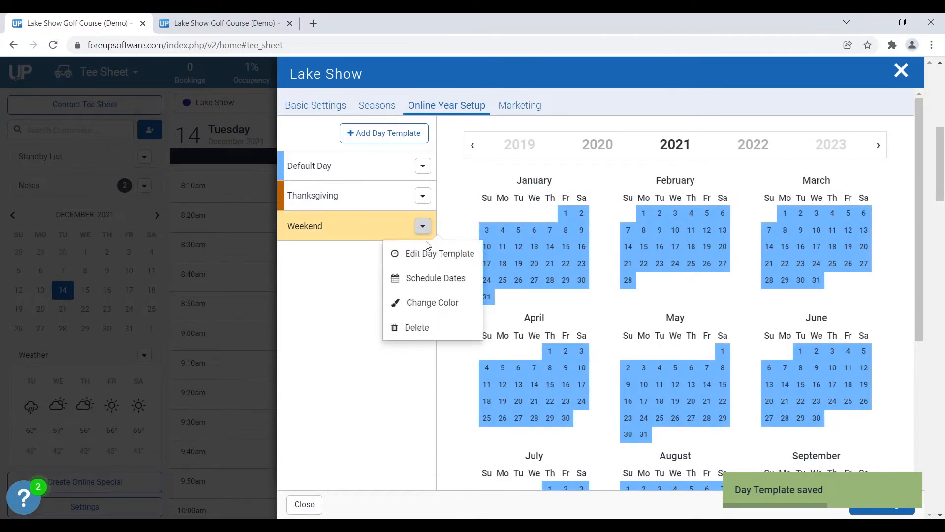
{"action": "left_click", "coordinate": [428, 259]}
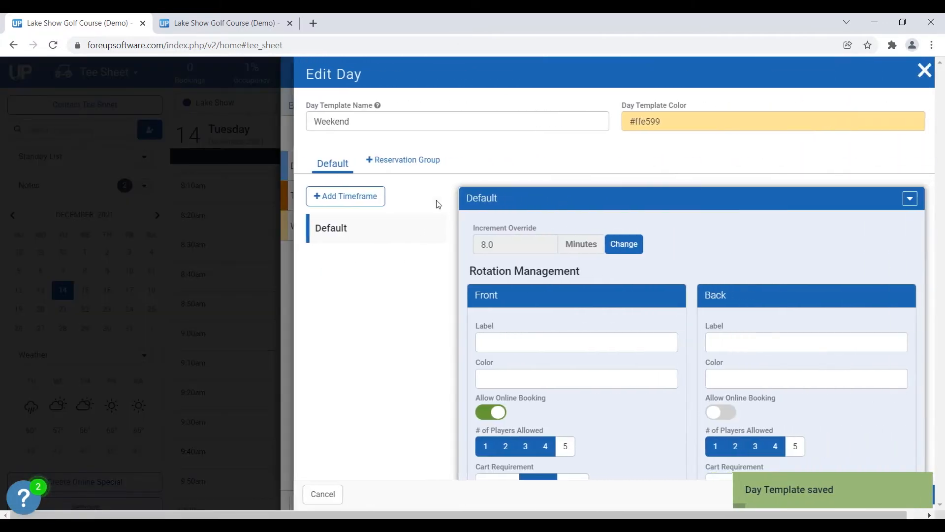
{"action": "left_click", "coordinate": [385, 161]}
{"action": "left_click", "coordinate": [380, 113]}
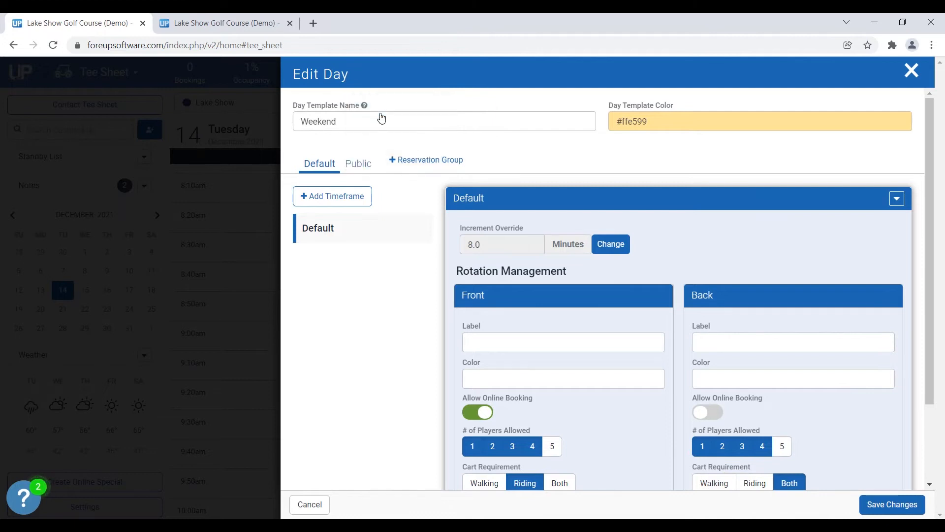
{"action": "left_click", "coordinate": [360, 168]}
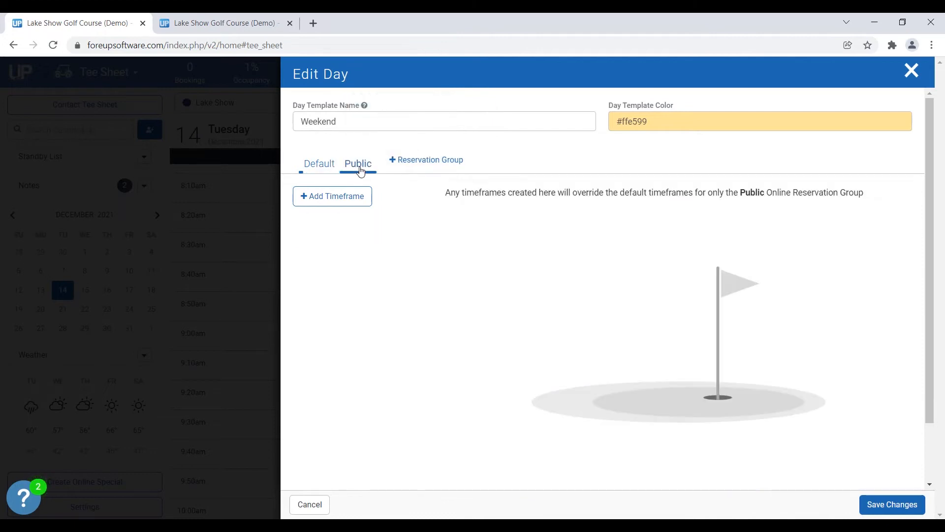
{"action": "left_click", "coordinate": [350, 201]}
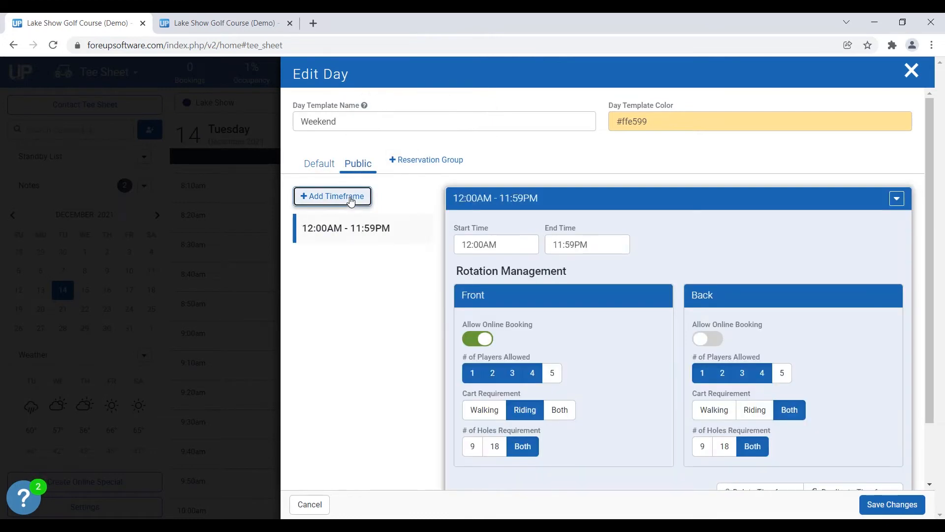
{"action": "left_click", "coordinate": [481, 342]}
Set the Weekend timeframe's end time to 7:00AM and save the template.
{"action": "left_click", "coordinate": [564, 241]}
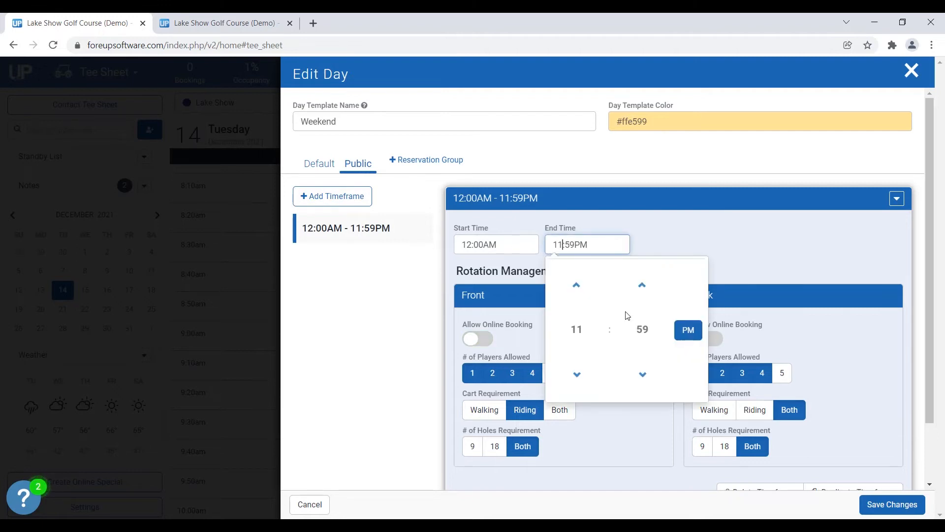
{"action": "left_click", "coordinate": [576, 331]}
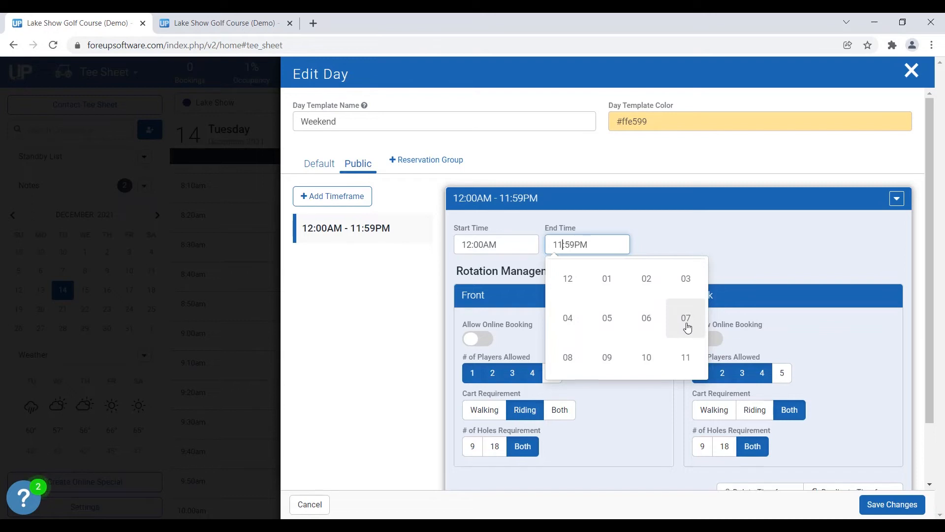
{"action": "left_click", "coordinate": [687, 325]}
{"action": "left_click", "coordinate": [641, 329]}
{"action": "left_click", "coordinate": [570, 282]}
{"action": "left_click", "coordinate": [688, 330]}
{"action": "left_click", "coordinate": [718, 249]}
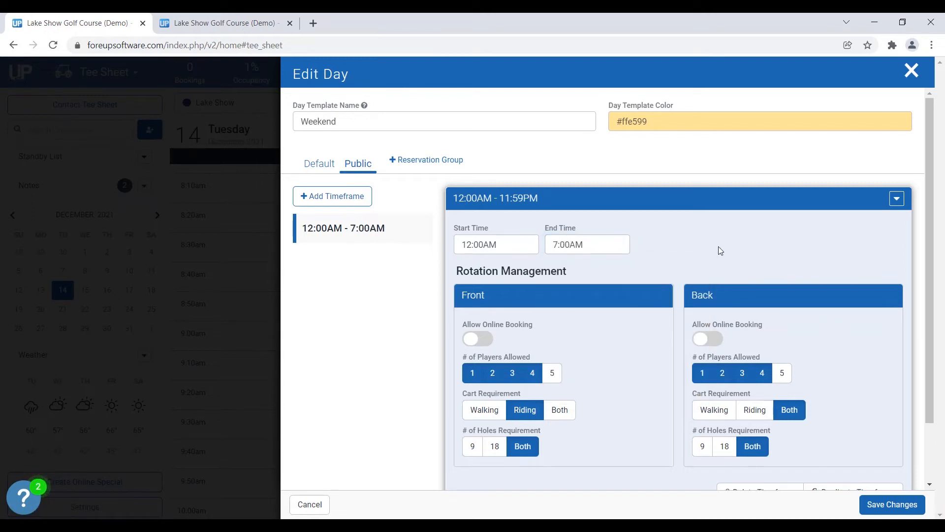
{"action": "left_click", "coordinate": [887, 507]}
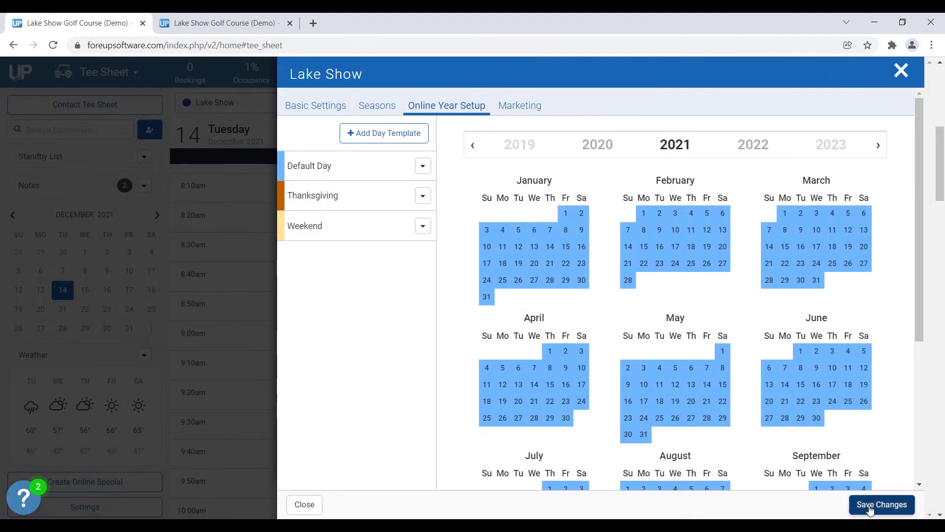
Save the Lake Show tee sheet settings and go to the online booking site.
{"action": "left_click", "coordinate": [876, 512]}
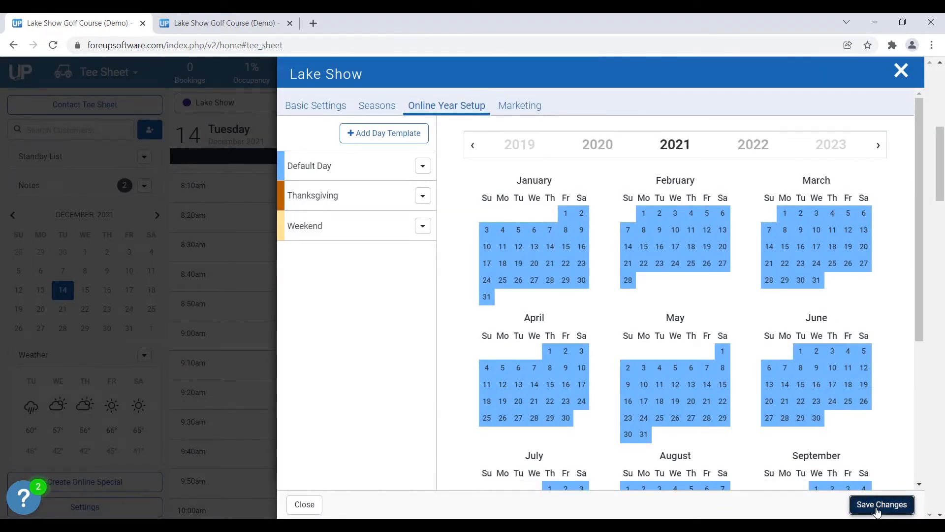
{"action": "left_click", "coordinate": [874, 463]}
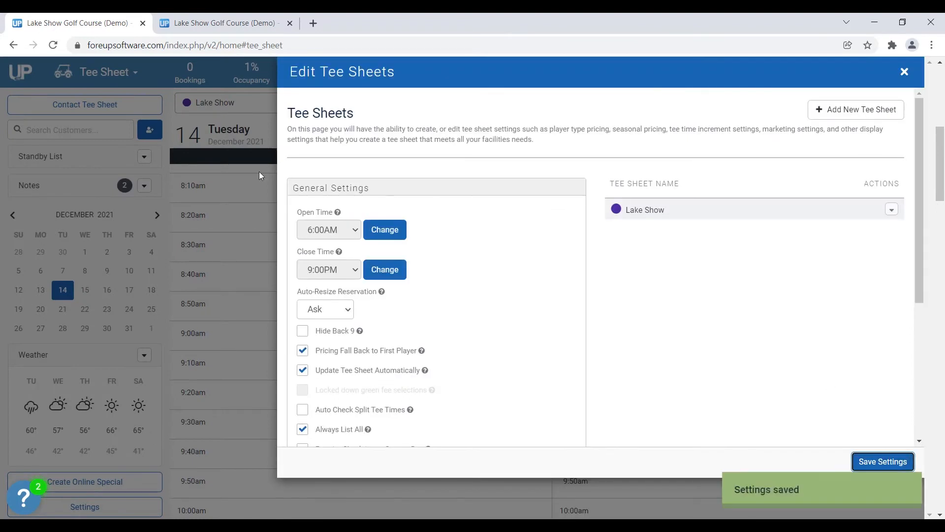
{"action": "left_click", "coordinate": [216, 133]}
{"action": "left_click", "coordinate": [181, 20]}
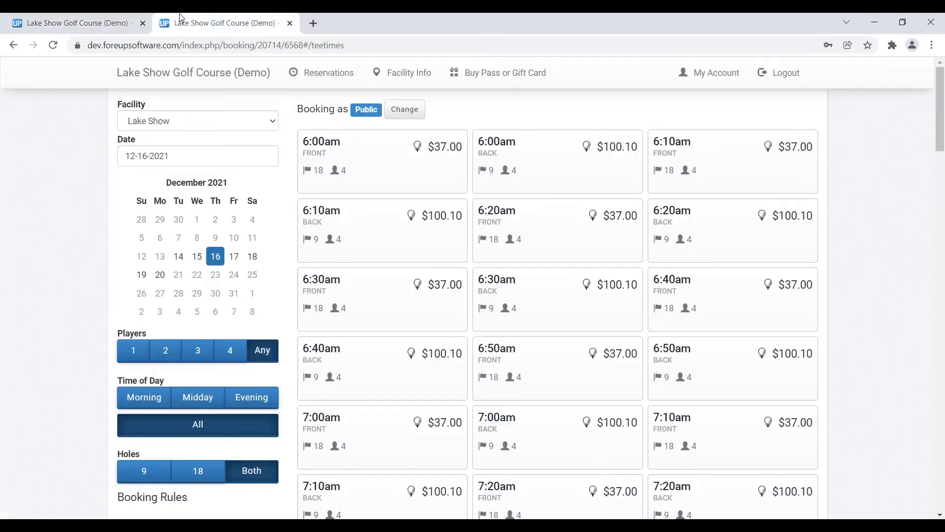
Reload the booking site and view Public tee times for December 15 and 18.
{"action": "left_click", "coordinate": [54, 44]}
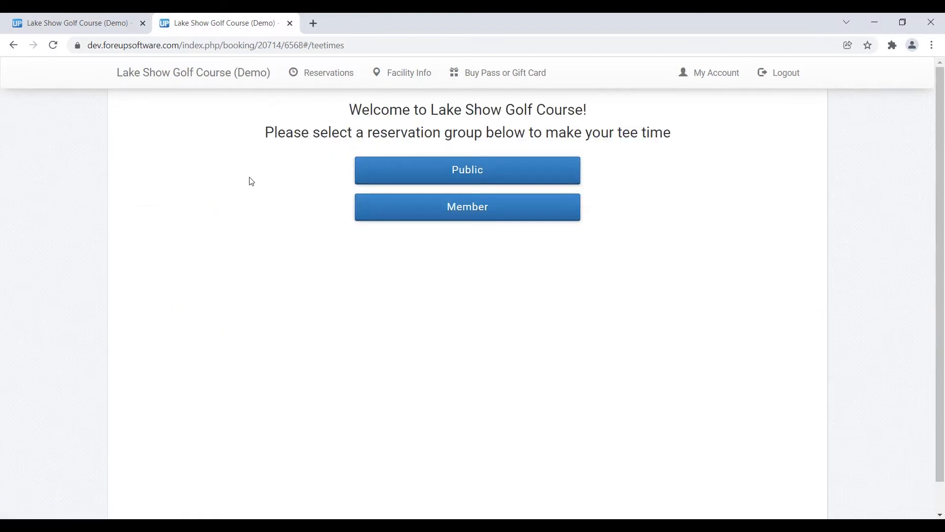
{"action": "left_click", "coordinate": [434, 175]}
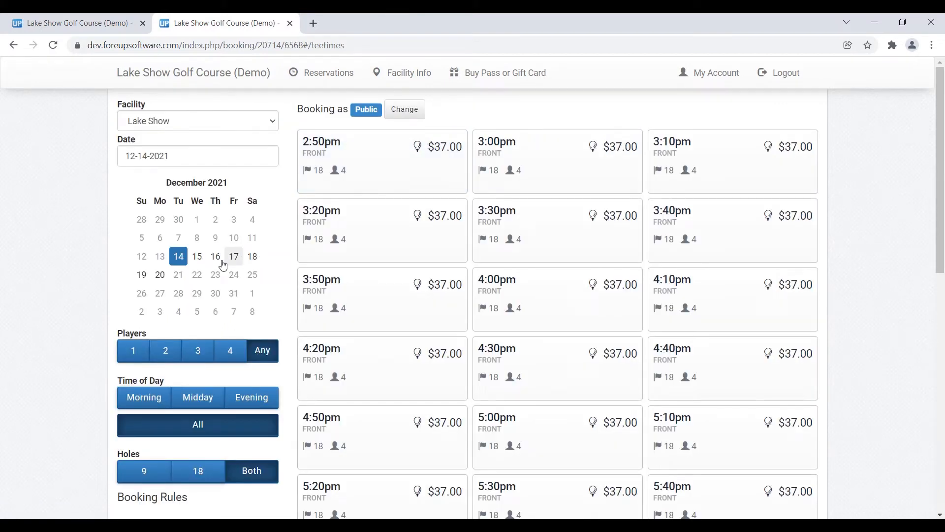
{"action": "left_click", "coordinate": [193, 259]}
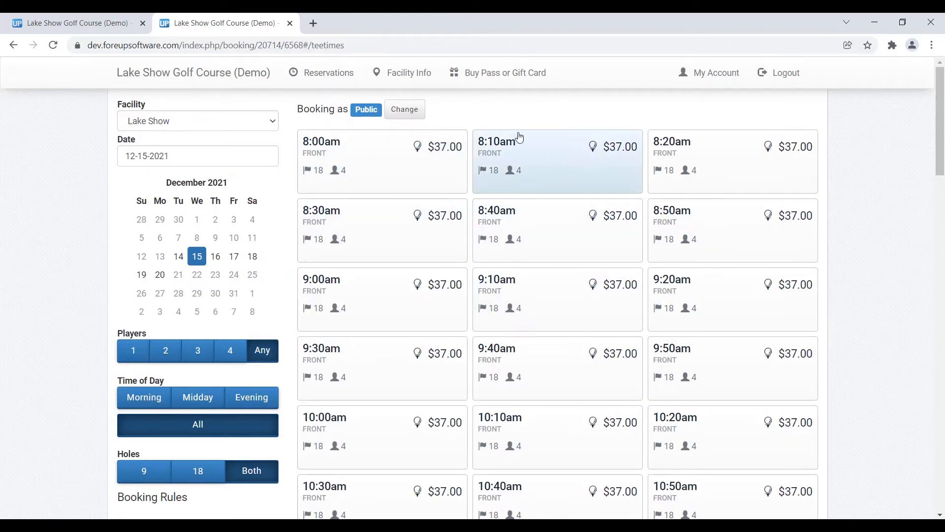
{"action": "left_click", "coordinate": [253, 257]}
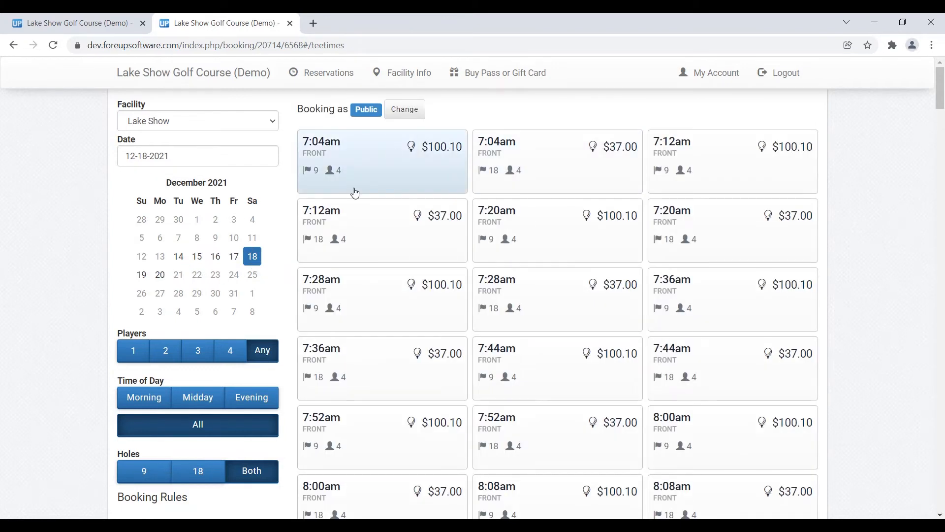
View Member tee times for December 15 and 18, then return to the tee sheet.
{"action": "left_click", "coordinate": [405, 109]}
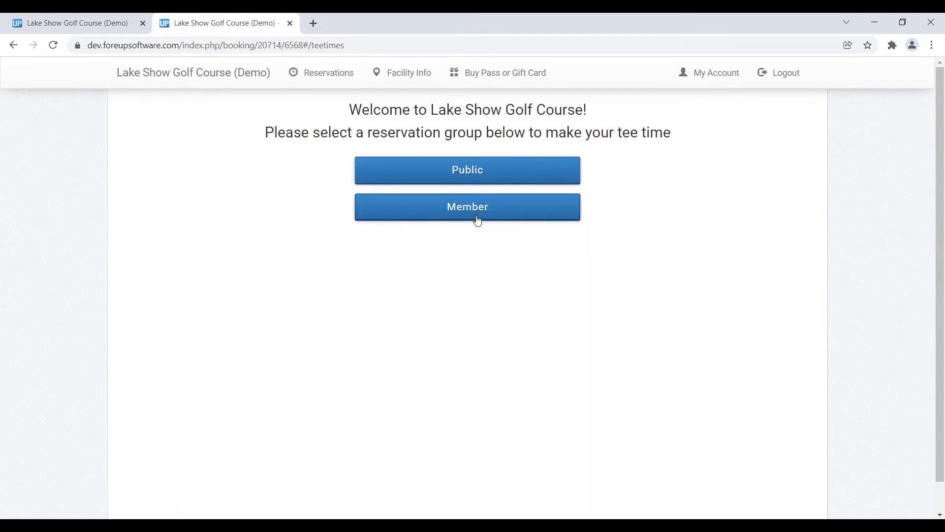
{"action": "left_click", "coordinate": [465, 216]}
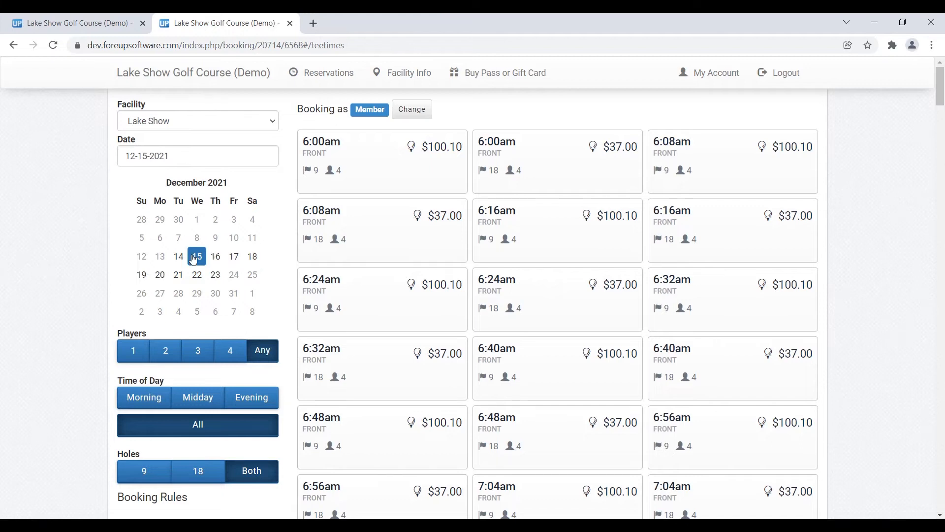
{"action": "left_click", "coordinate": [194, 260]}
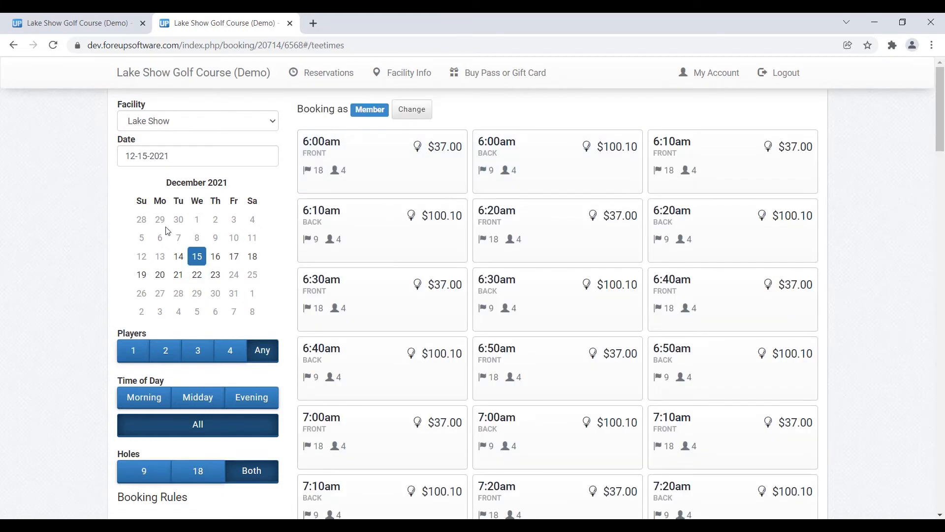
{"action": "left_click", "coordinate": [258, 265]}
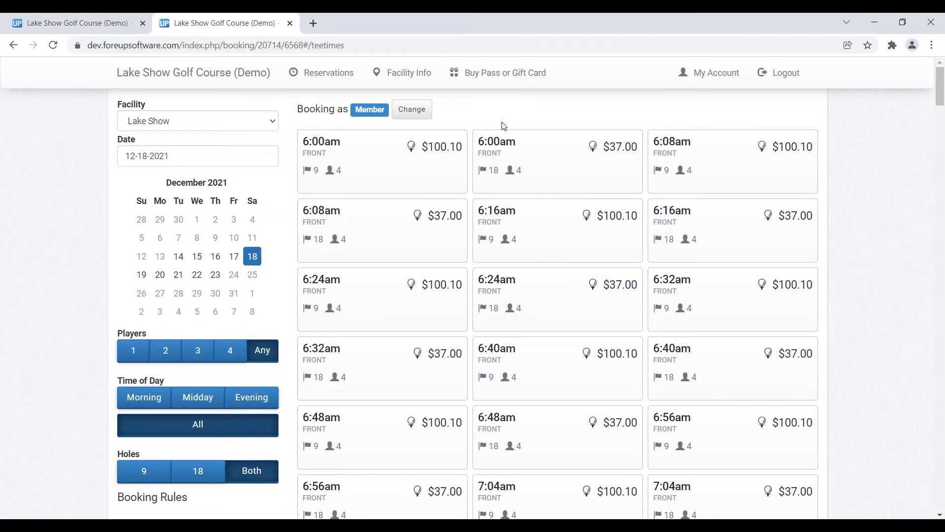
{"action": "left_click", "coordinate": [113, 23]}
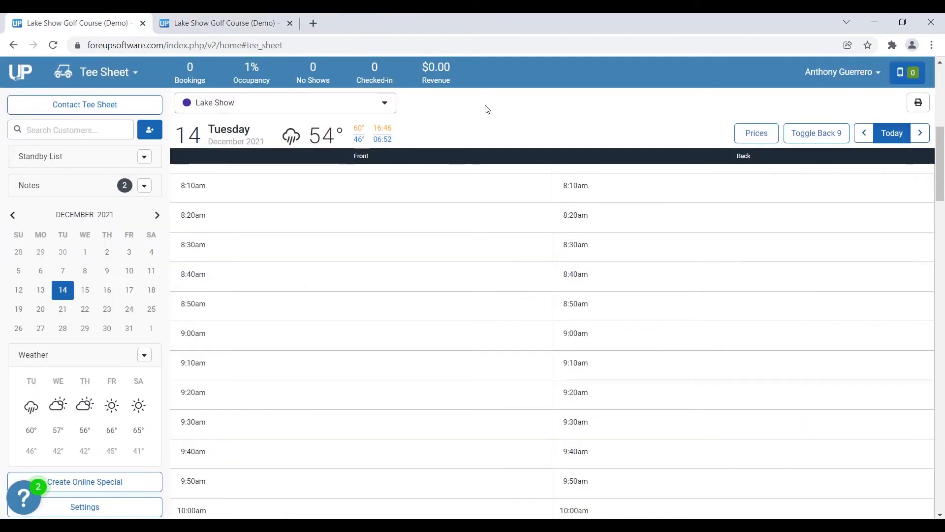
Open Lake Show's Online Year Setup in Settings and start creating a new day template.
{"action": "left_click", "coordinate": [127, 513]}
{"action": "left_click", "coordinate": [902, 210]}
{"action": "left_click", "coordinate": [864, 229]}
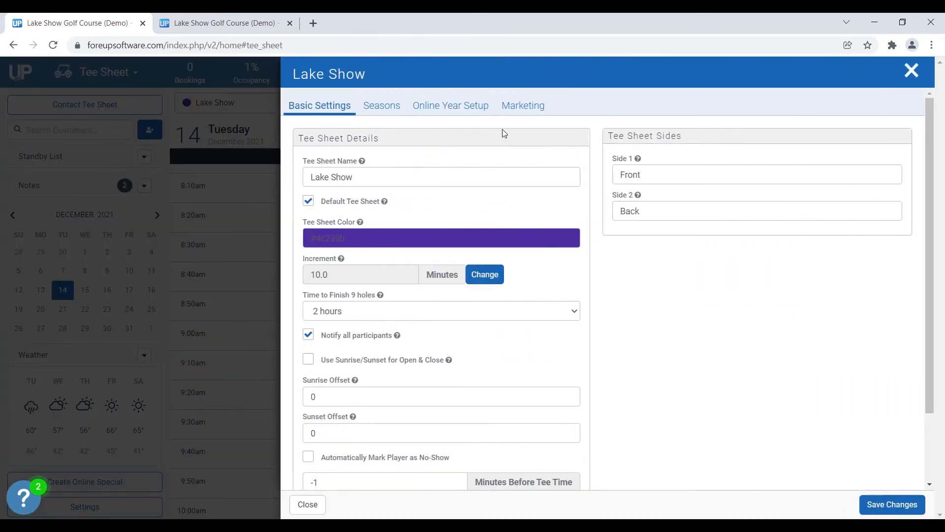
{"action": "left_click", "coordinate": [468, 113]}
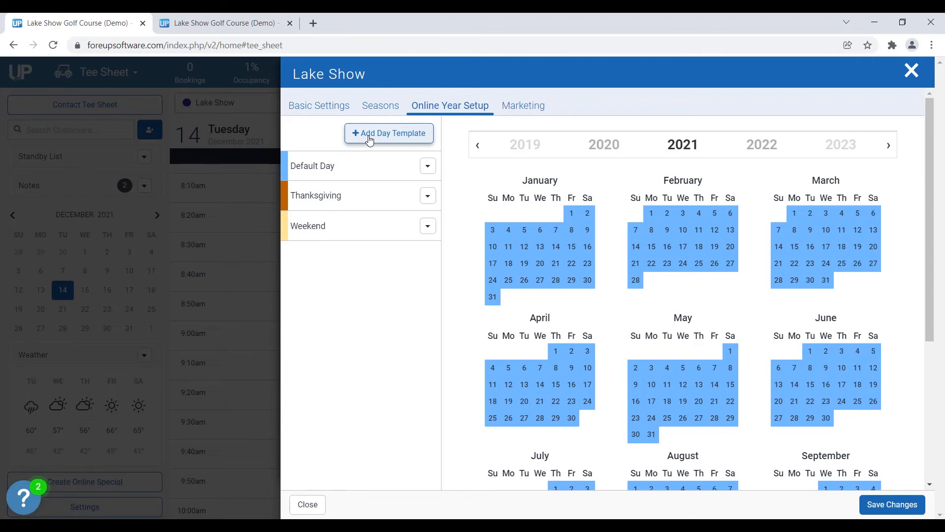
{"action": "left_click", "coordinate": [370, 140]}
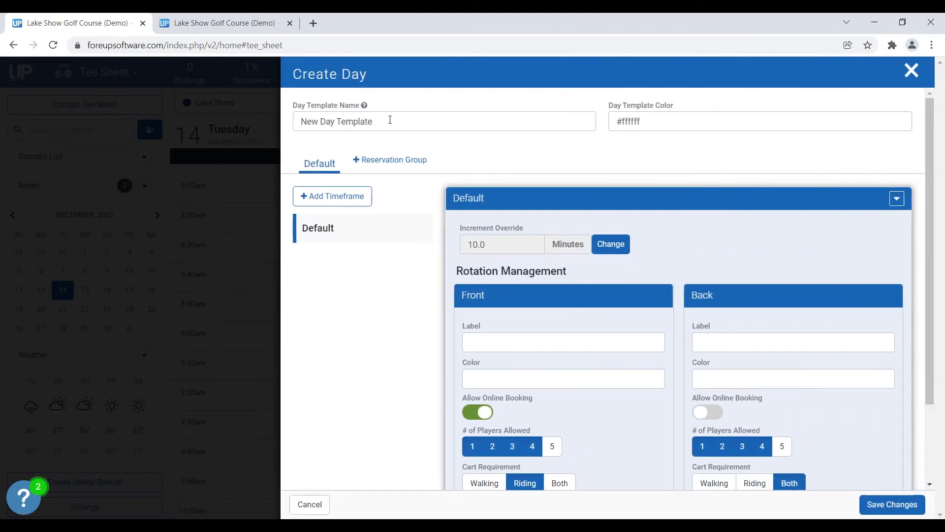
Name the new day template 'No Online Booking' and give it a light red colour.
{"action": "left_click_drag", "start_coordinate": [390, 120], "coordinate": [316, 122]}
{"action": "type", "text": "No "}
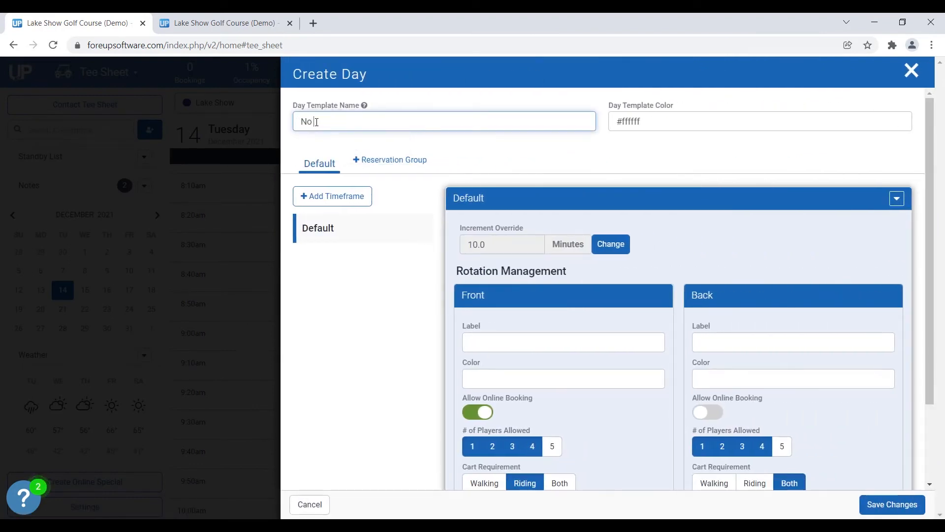
{"action": "type", "text": "Online Booking"}
{"action": "left_click", "coordinate": [636, 122]}
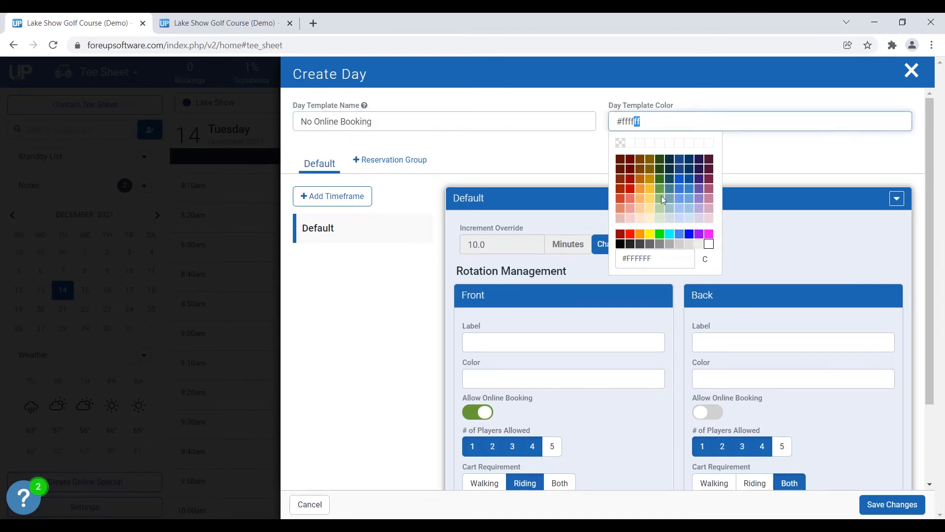
{"action": "left_click", "coordinate": [633, 210]}
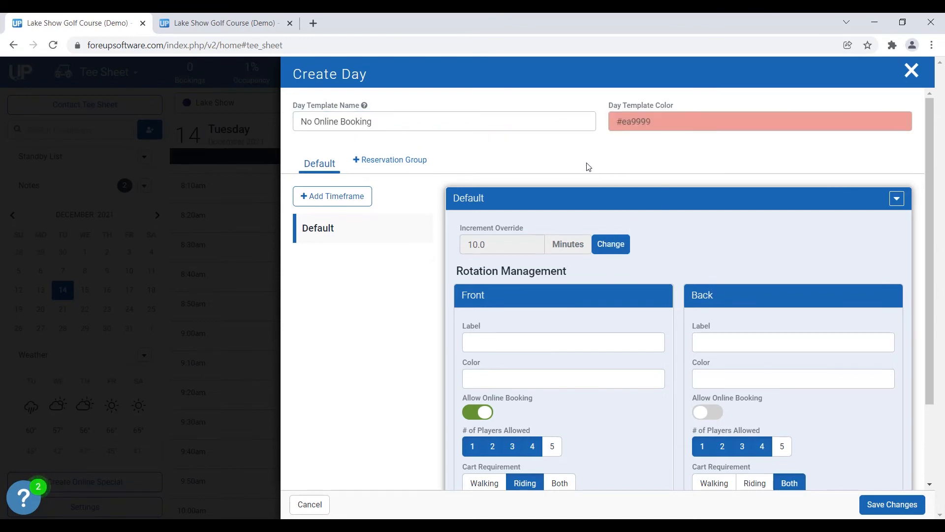
Label both the Front and Back sides 'No Online Booking'.
{"action": "scroll", "coordinate": [406, 313], "scroll_direction": "down", "scroll_amount": 2}
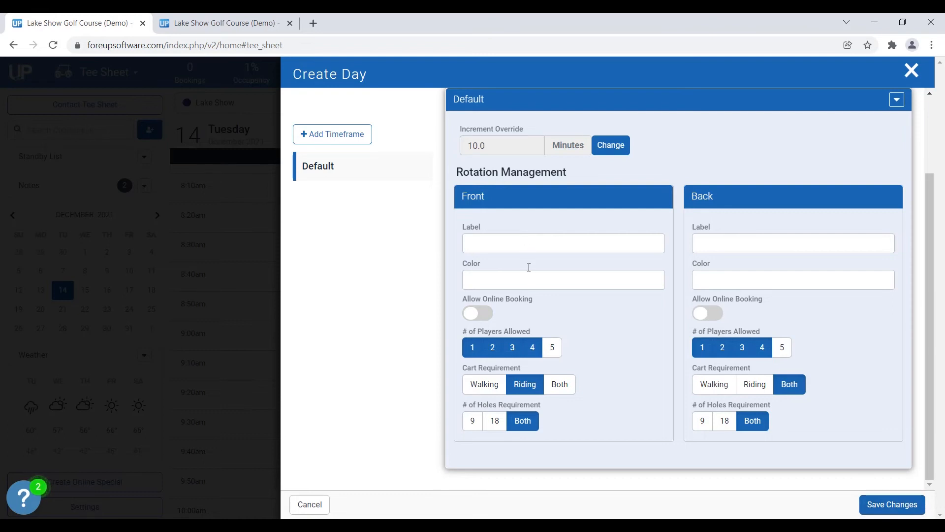
{"action": "left_click", "coordinate": [567, 242]}
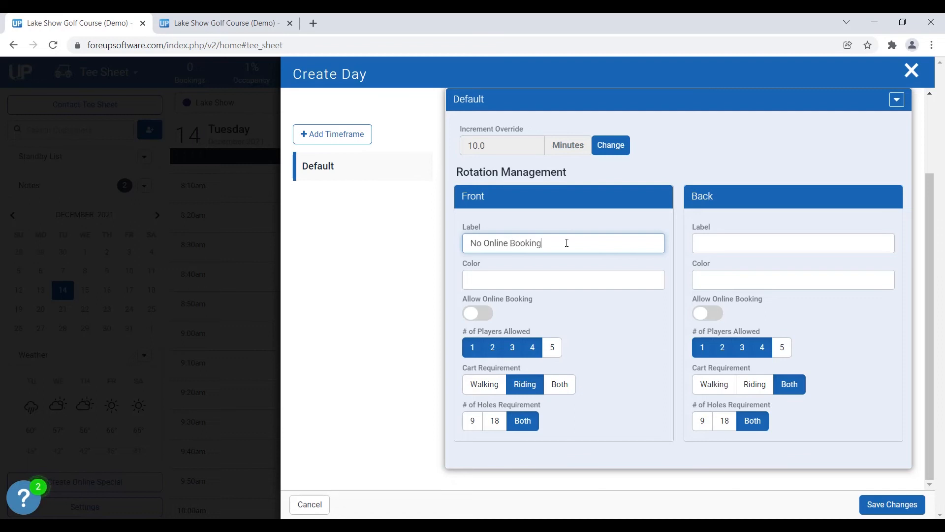
{"action": "key", "text": "ctrl+shift+Left"}
{"action": "left_click_drag", "start_coordinate": [555, 241], "coordinate": [459, 244]}
{"action": "key", "text": "ctrl+c"}
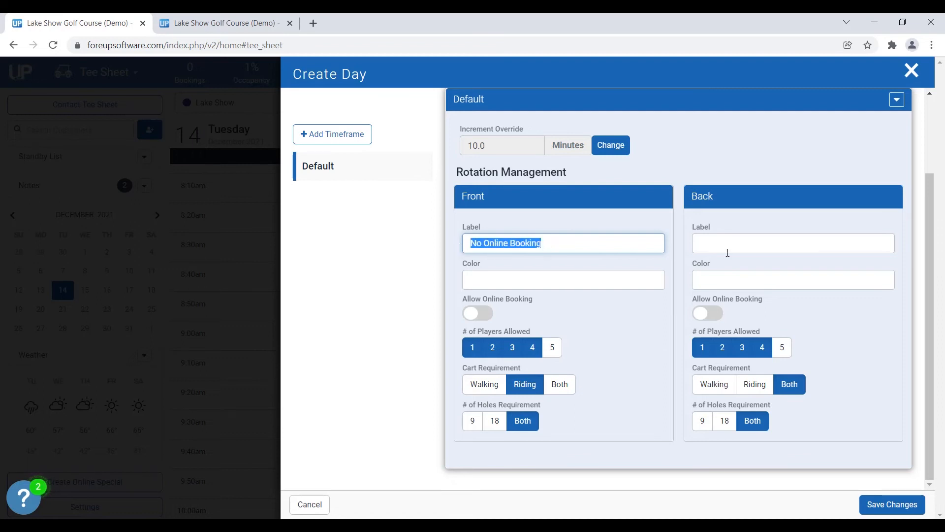
{"action": "left_click", "coordinate": [740, 245]}
{"action": "key", "text": "ctrl+v"}
Set Front and Back colours to light red #ea9999 and save the template.
{"action": "left_click", "coordinate": [571, 284]}
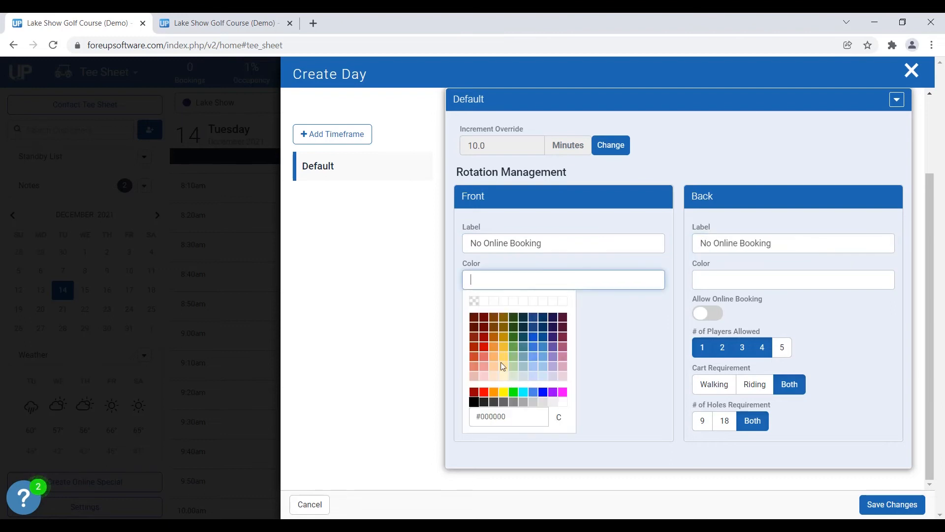
{"action": "left_click", "coordinate": [486, 367]}
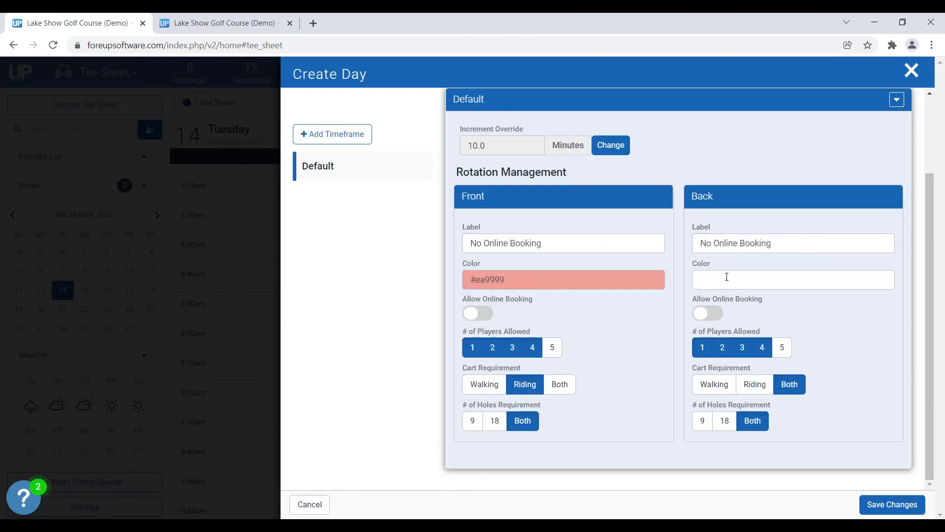
{"action": "left_click", "coordinate": [727, 277]}
{"action": "left_click", "coordinate": [713, 368]}
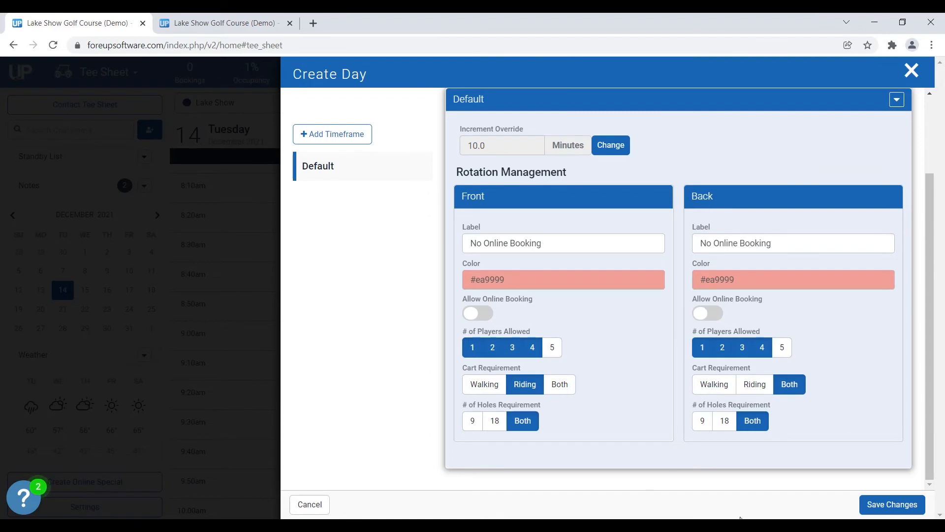
{"action": "left_click", "coordinate": [885, 507]}
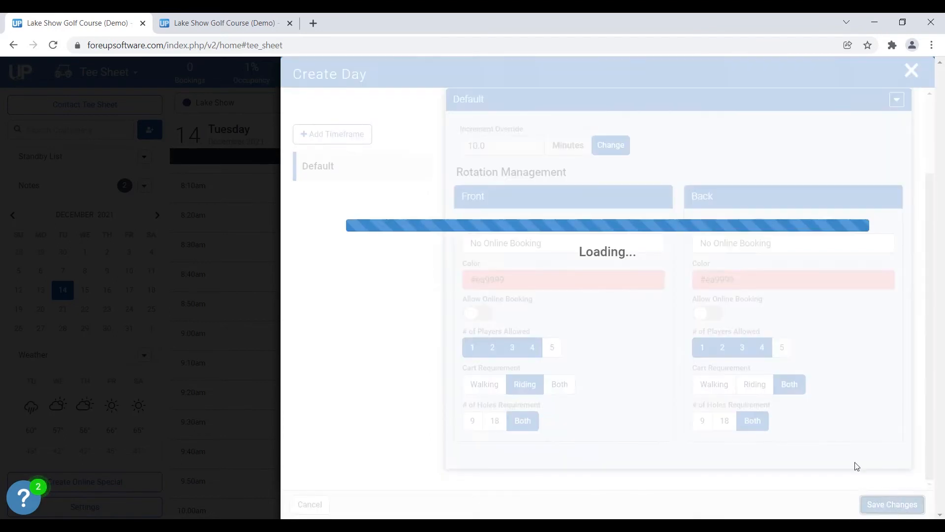
Assign the No Online Booking template to December 16 and 17 in the year calendar.
{"action": "scroll", "coordinate": [544, 323], "scroll_direction": "down", "scroll_amount": 5}
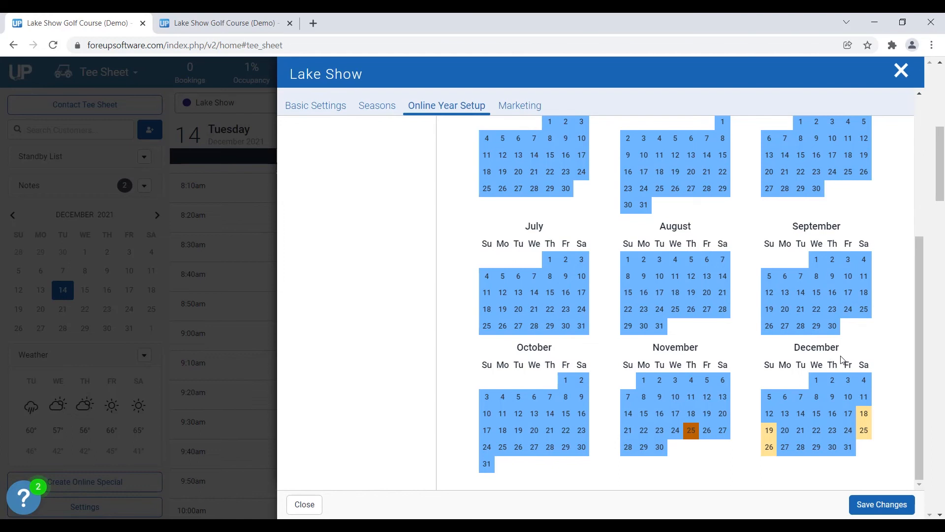
{"action": "scroll", "coordinate": [843, 360], "scroll_direction": "up", "scroll_amount": 5}
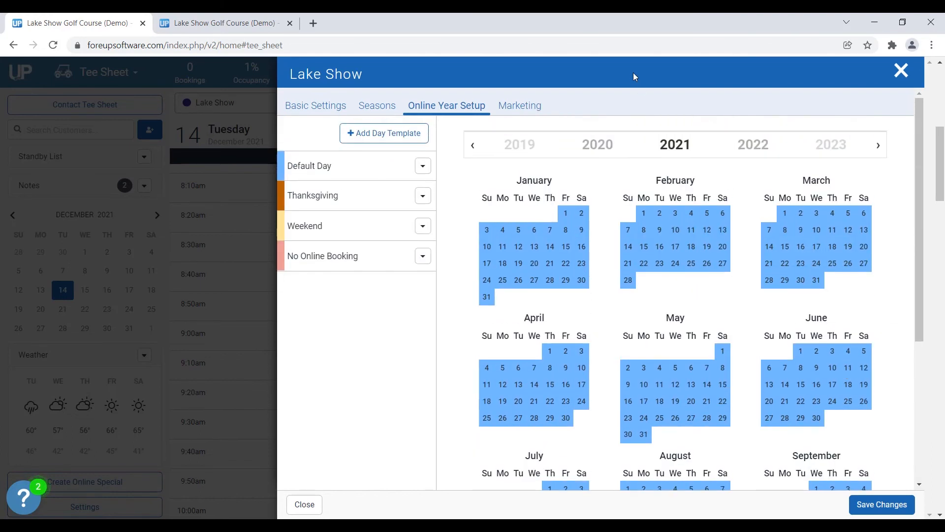
{"action": "scroll", "coordinate": [822, 320], "scroll_direction": "down", "scroll_amount": 5}
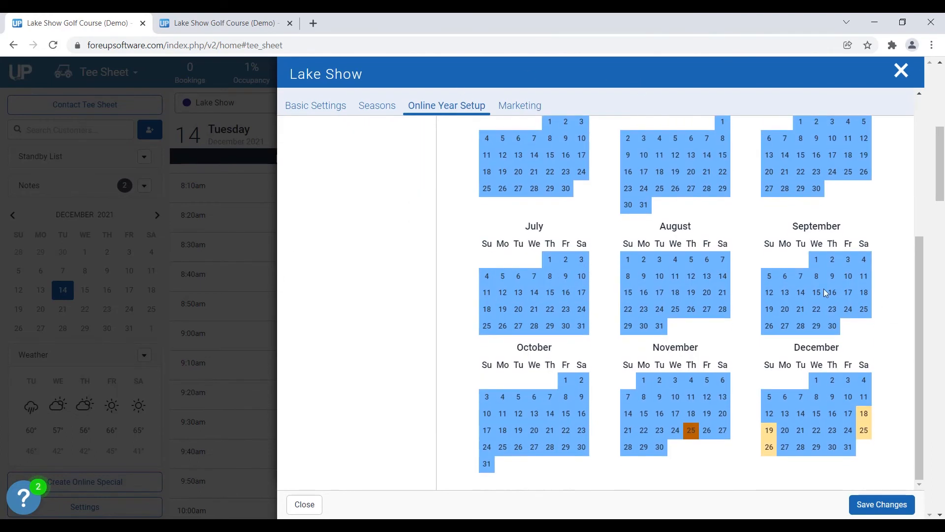
{"action": "left_click", "coordinate": [834, 420]}
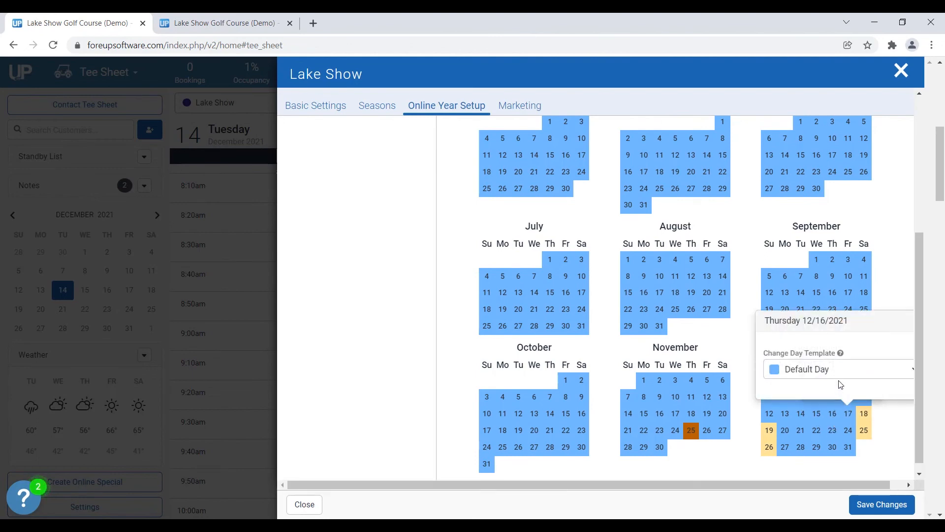
{"action": "left_click", "coordinate": [838, 376]}
{"action": "left_click", "coordinate": [812, 419]}
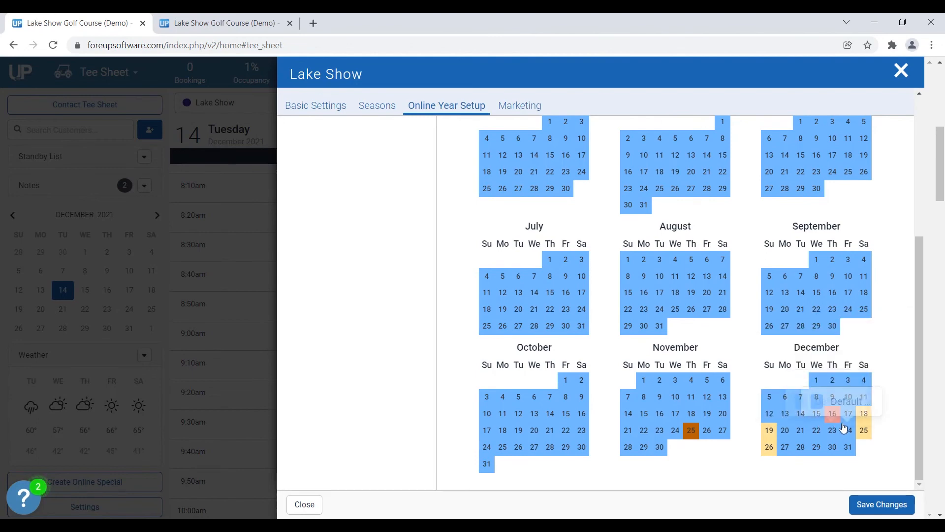
{"action": "left_click", "coordinate": [849, 416]}
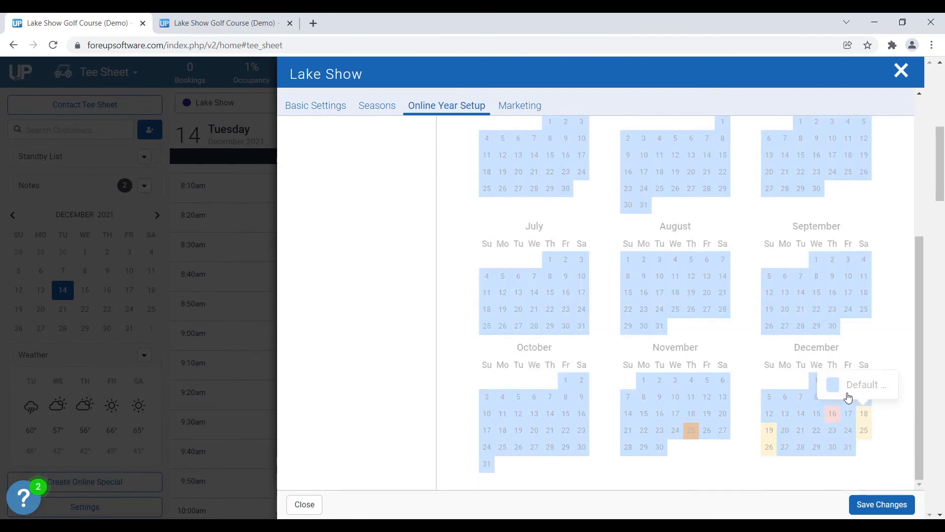
{"action": "left_click", "coordinate": [849, 416]}
{"action": "left_click", "coordinate": [843, 371]}
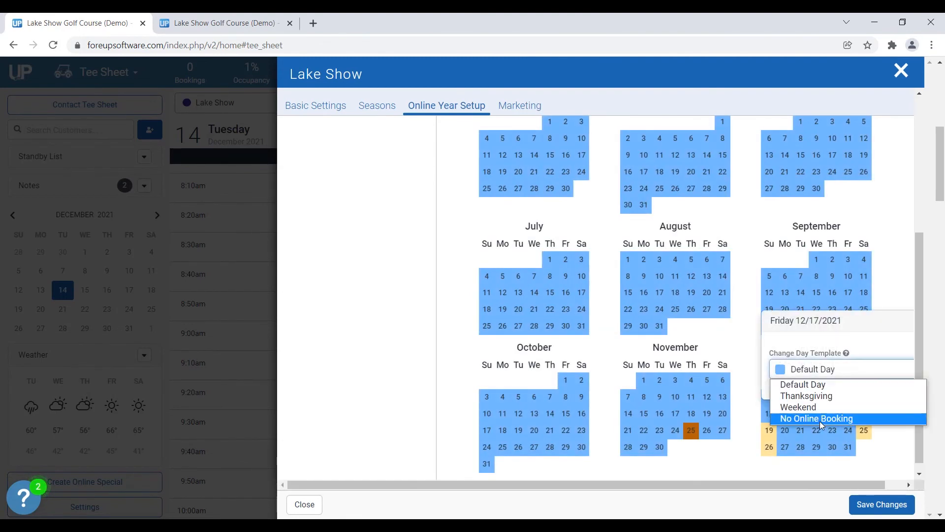
{"action": "left_click", "coordinate": [819, 418]}
Save the calendar changes and the tee sheet settings, then close the settings window.
{"action": "left_click", "coordinate": [881, 504]}
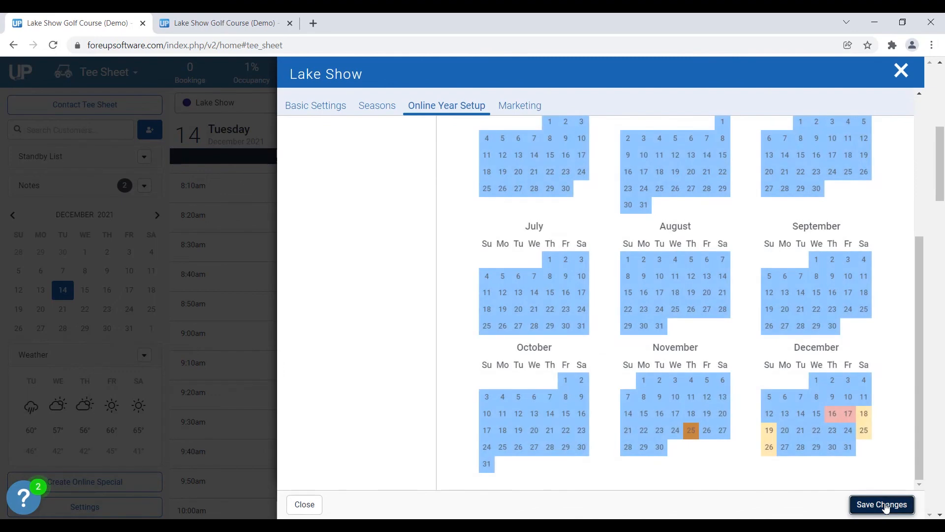
{"action": "left_click", "coordinate": [880, 465]}
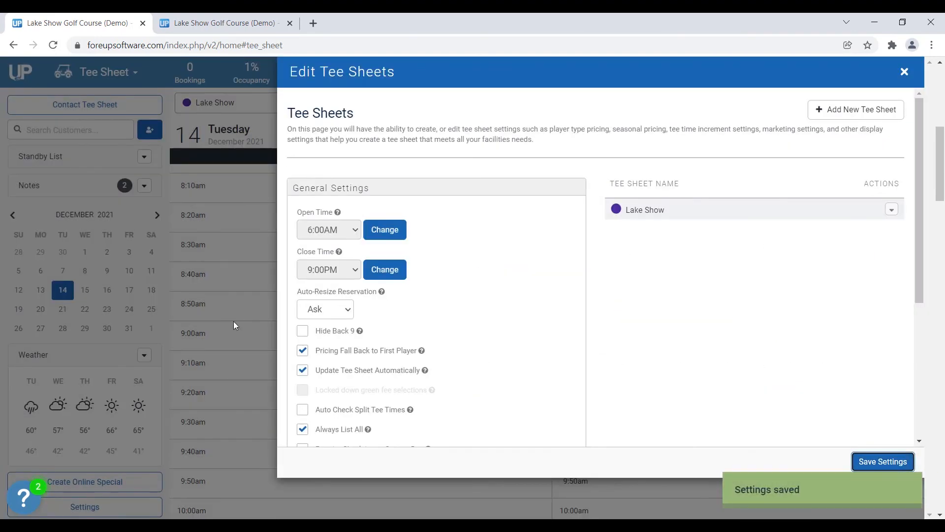
{"action": "left_click", "coordinate": [234, 321]}
Refresh the booking site and check tee times for December 16, 17 and 18.
{"action": "left_click", "coordinate": [53, 46]}
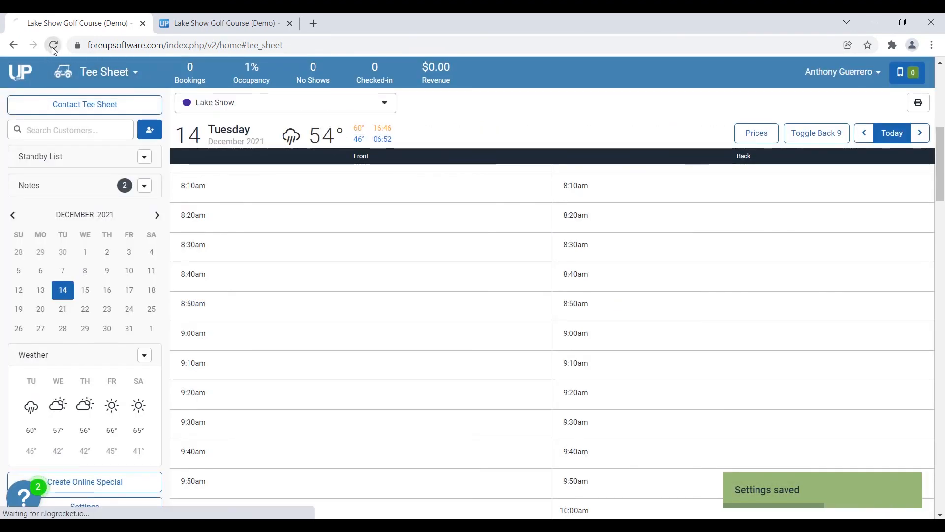
{"action": "left_click", "coordinate": [161, 25]}
{"action": "key", "text": "F5"}
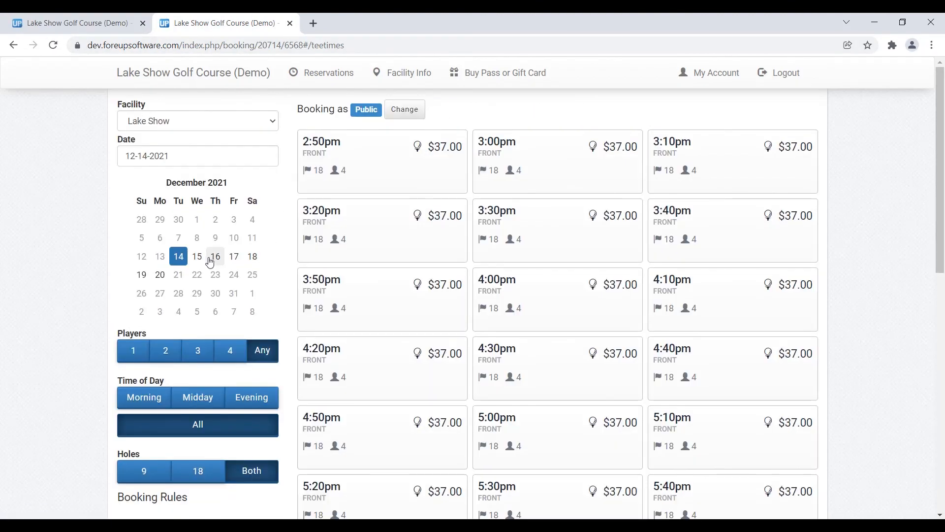
{"action": "left_click", "coordinate": [215, 256]}
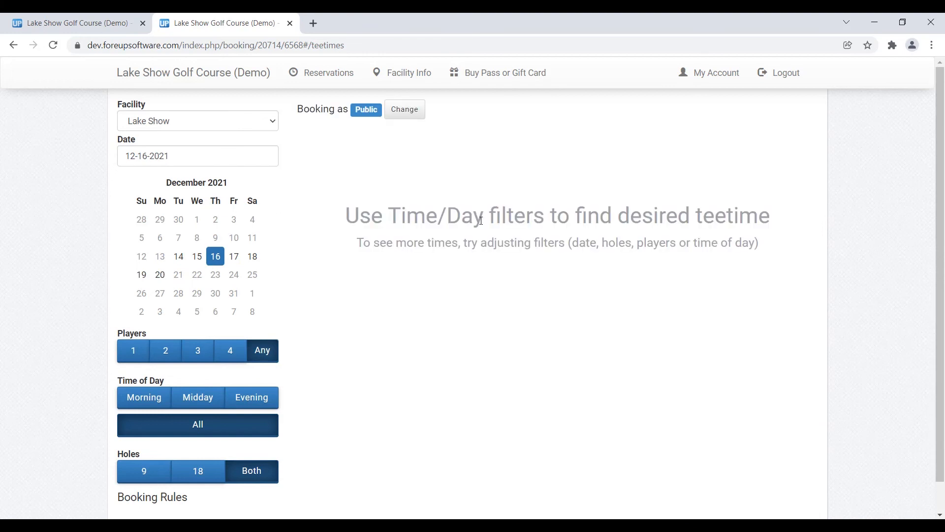
{"action": "left_click", "coordinate": [234, 257]}
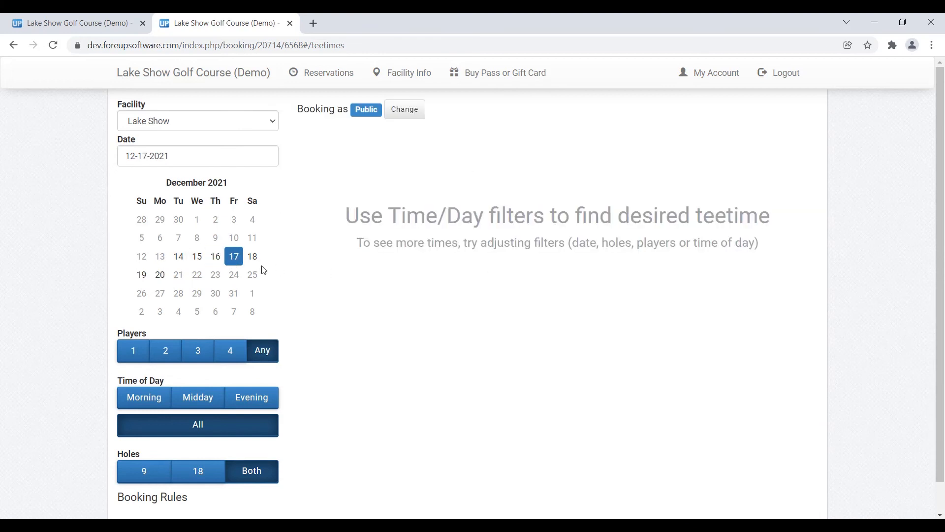
{"action": "left_click", "coordinate": [248, 259]}
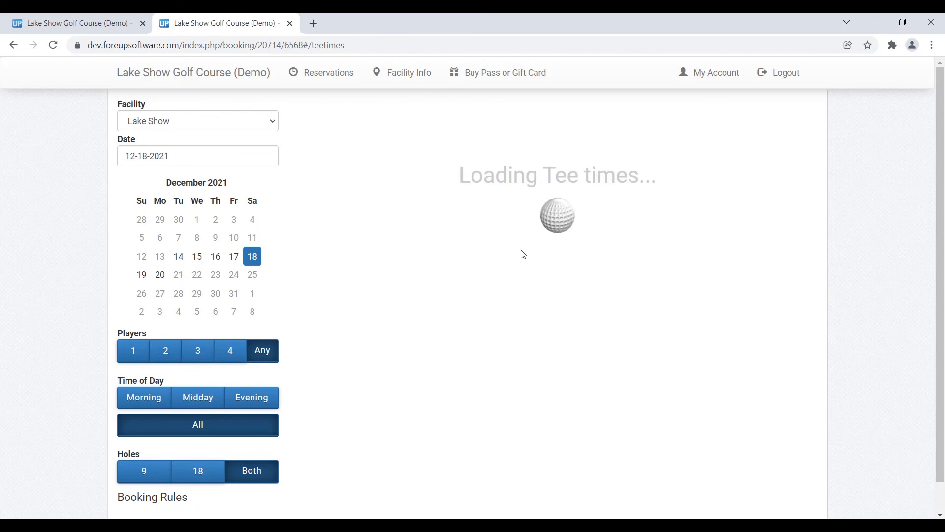
{"action": "left_click", "coordinate": [74, 23]}
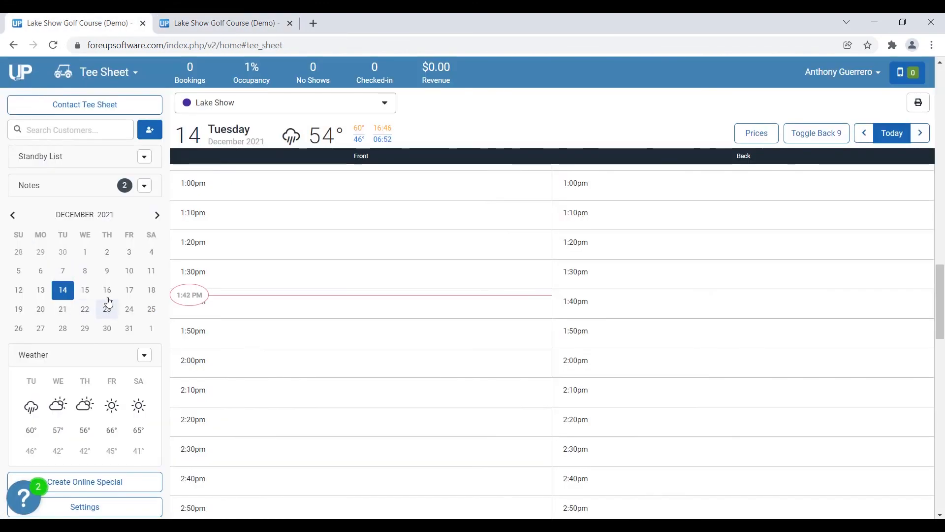
View the tee sheet for December 16, 17 and 18 to compare blocked and open days.
{"action": "left_click", "coordinate": [108, 290]}
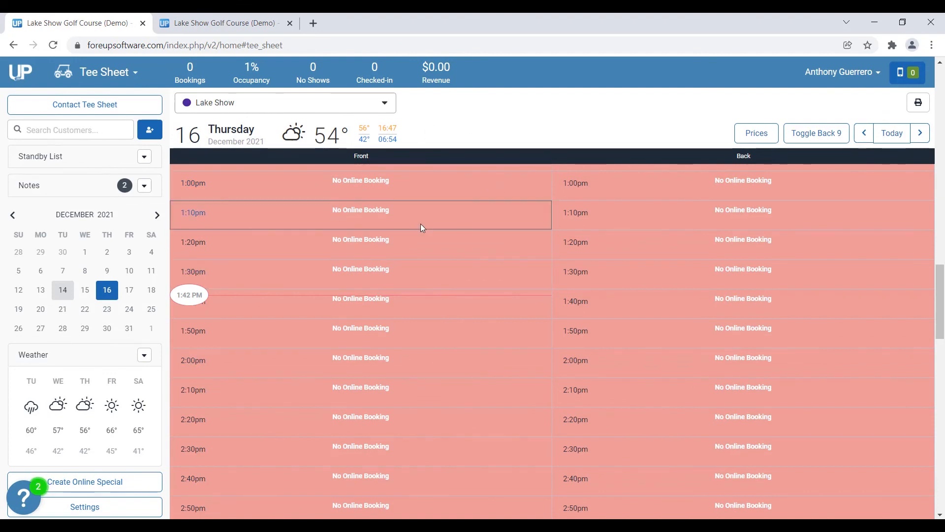
{"action": "left_click", "coordinate": [129, 289]}
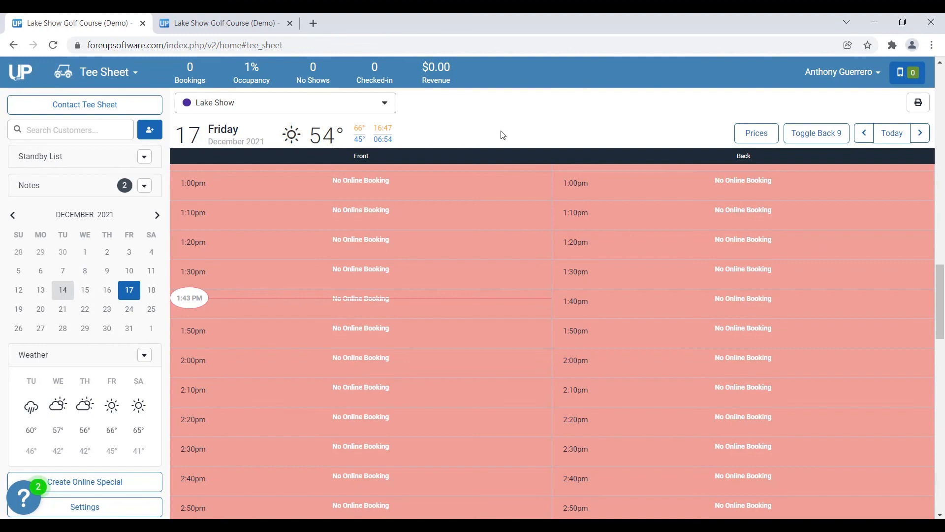
{"action": "left_click", "coordinate": [152, 289]}
{"action": "scroll", "coordinate": [504, 276], "scroll_direction": "up", "scroll_amount": 20}
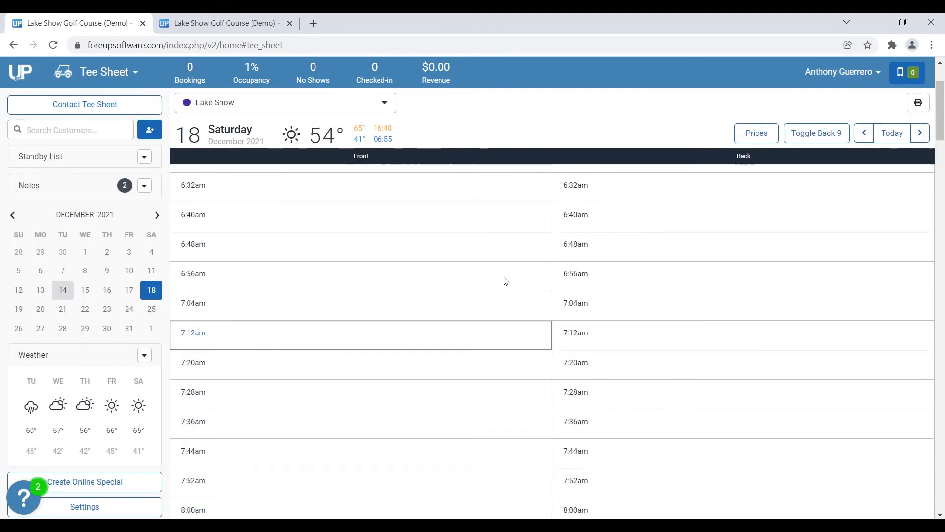